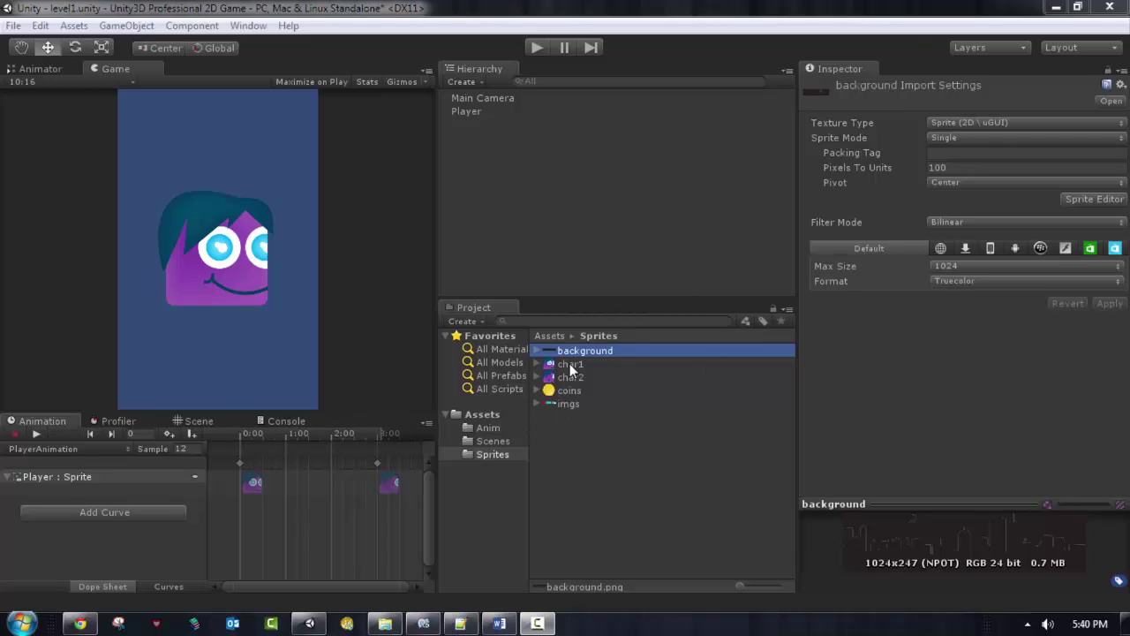
- Set the Sprite Mode of the imgs texture in the Sprites folder to Multiple
click(562, 404)
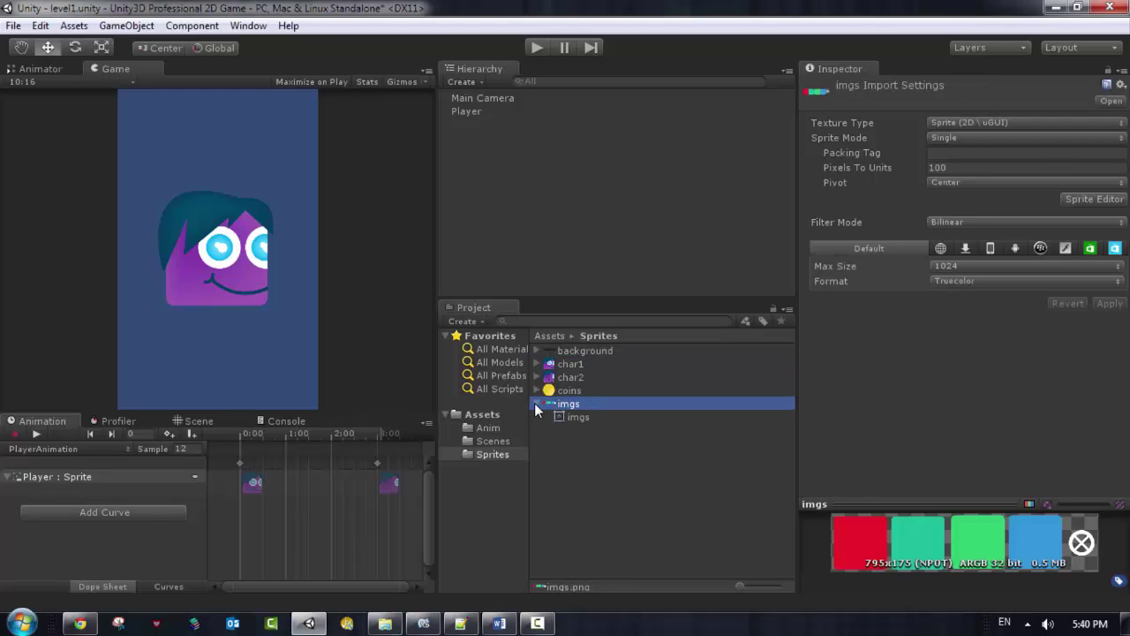
click(575, 415)
drag(576, 415, 571, 407)
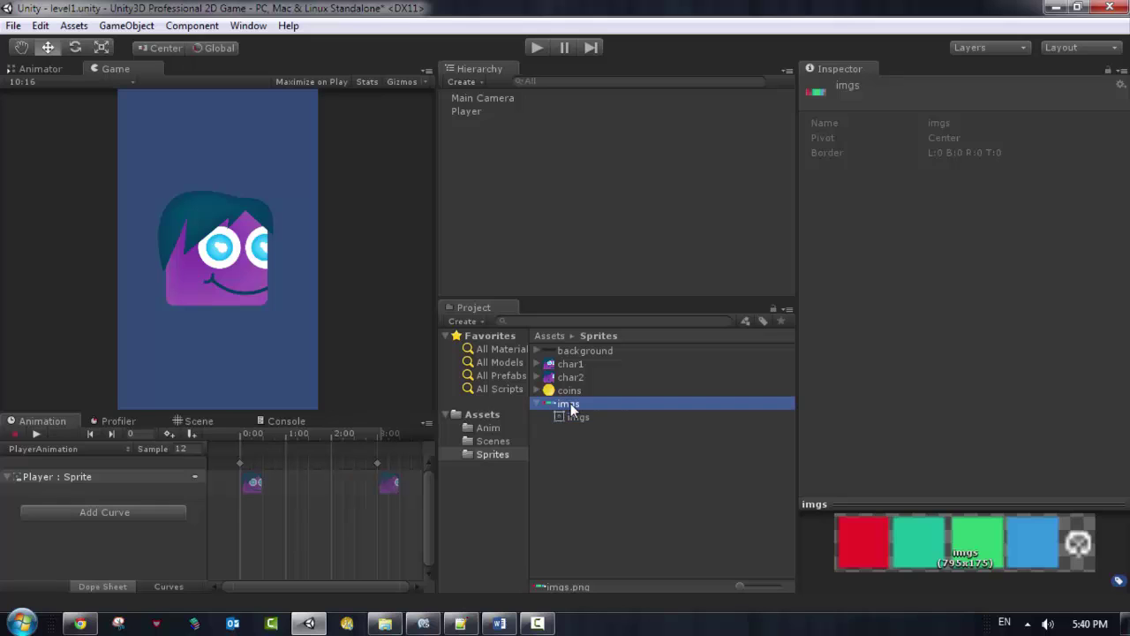
click(571, 408)
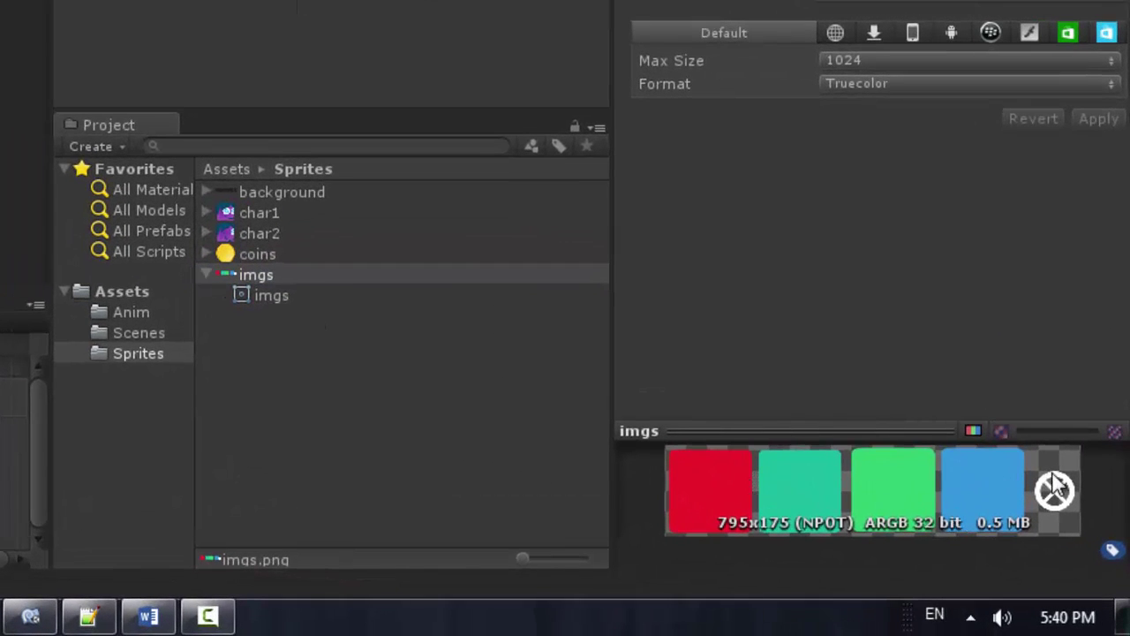
click(210, 273)
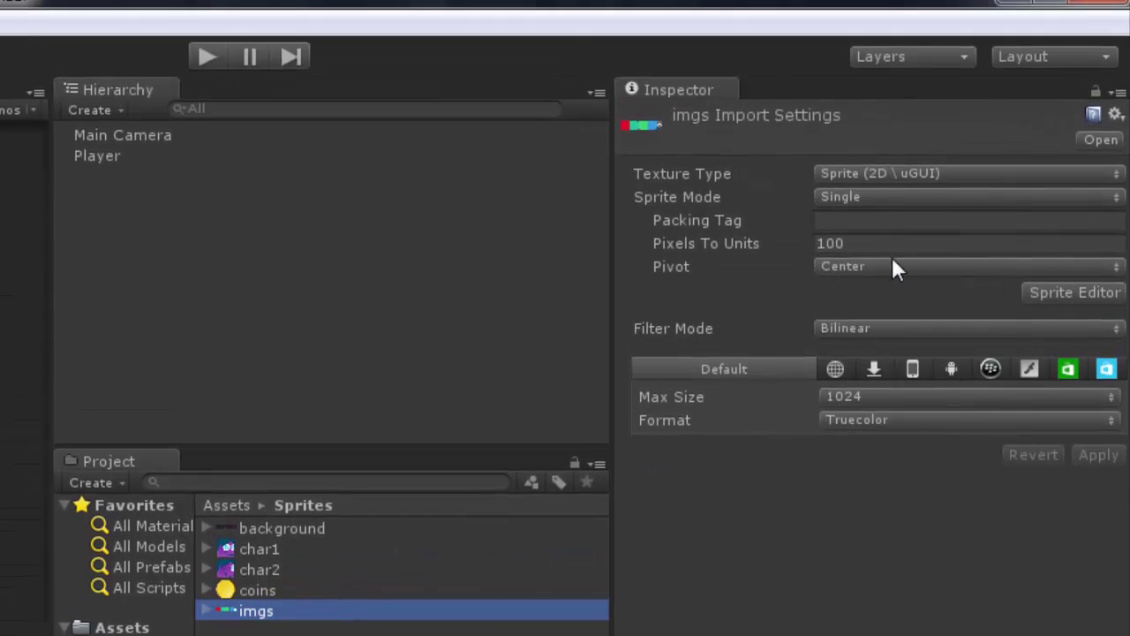
click(858, 196)
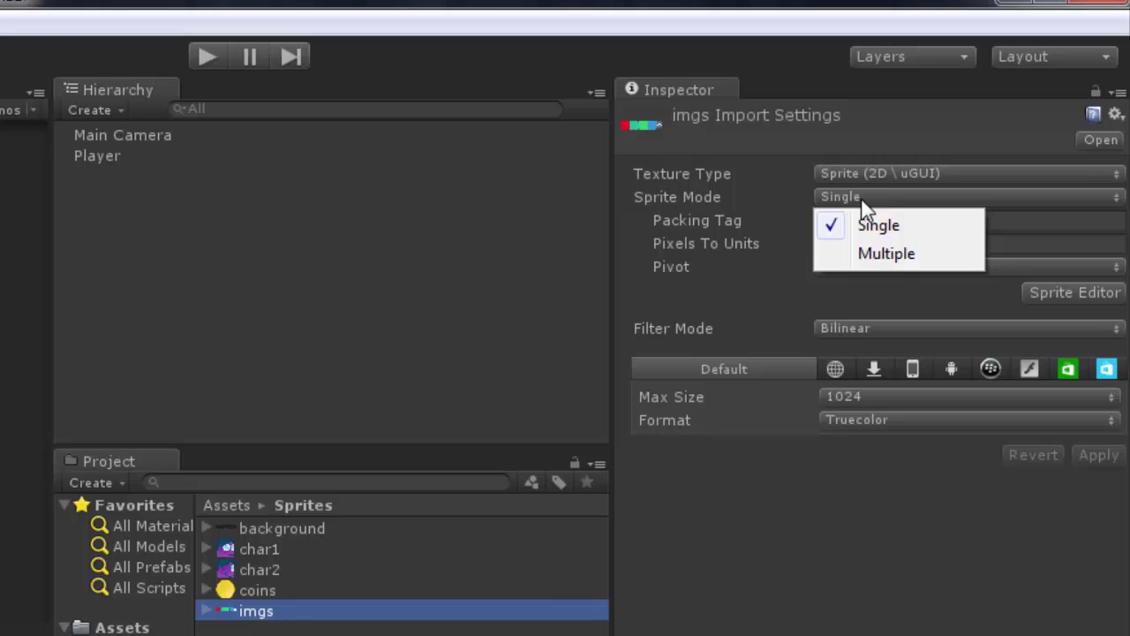
click(887, 252)
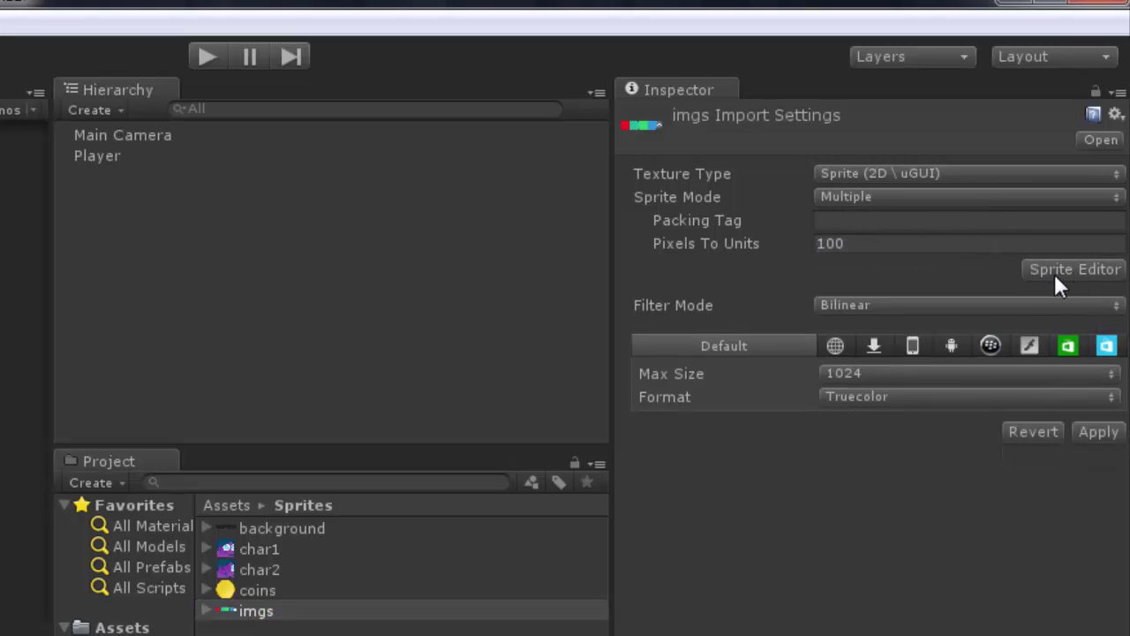
- Slice the imgs sheet in the Sprite Editor with Automatic type, Center pivot and Delete Existing, and apply the slices
click(1057, 275)
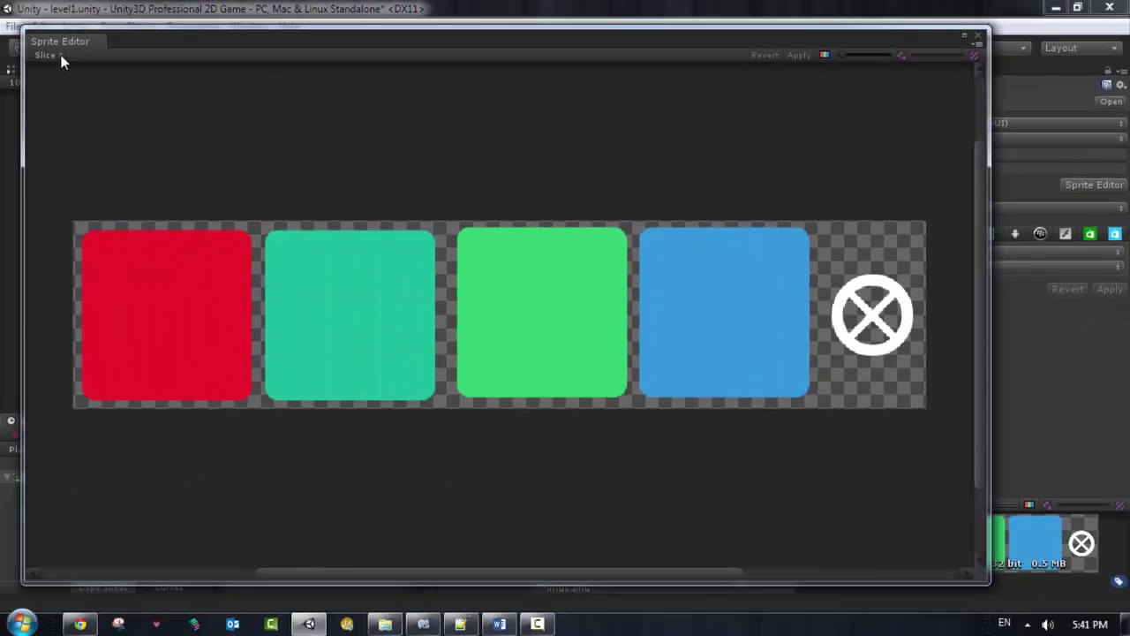
click(56, 57)
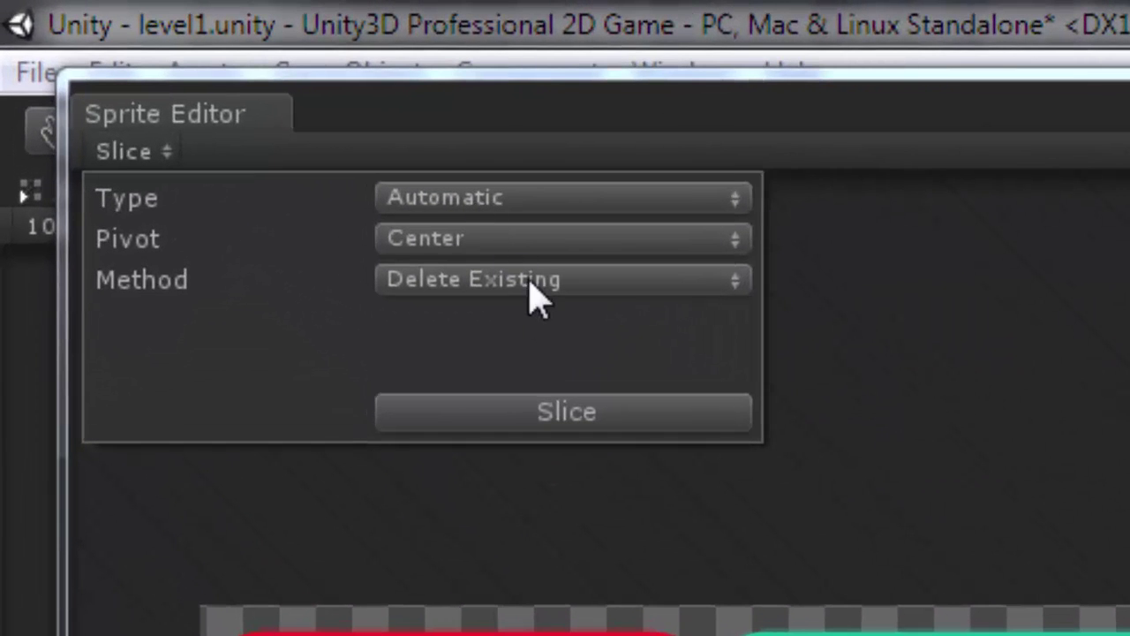
click(554, 415)
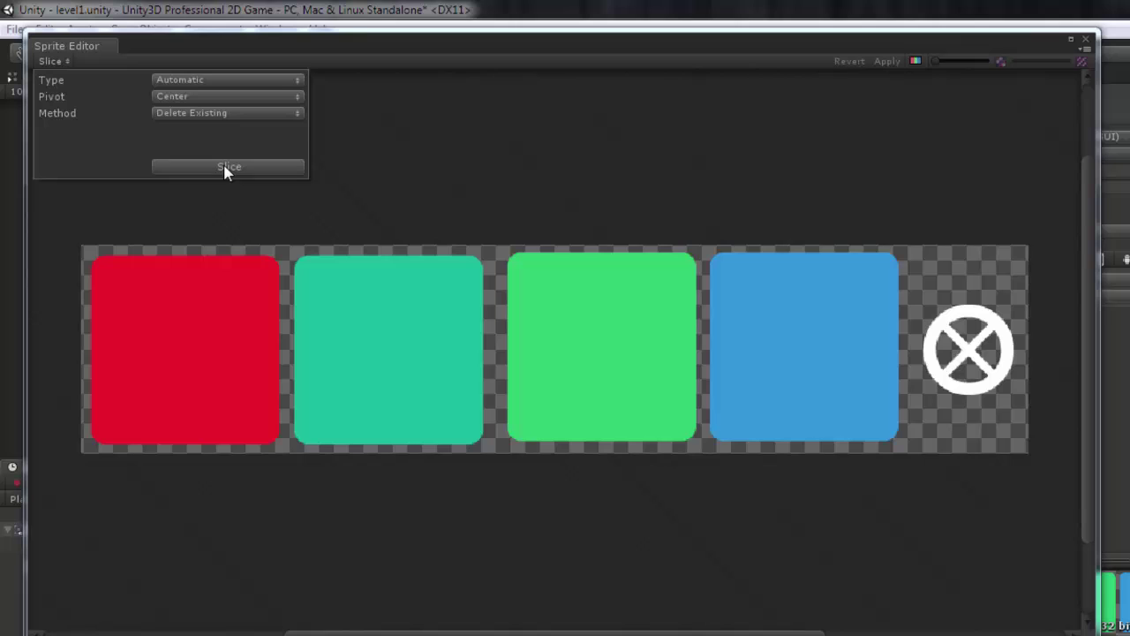
click(227, 168)
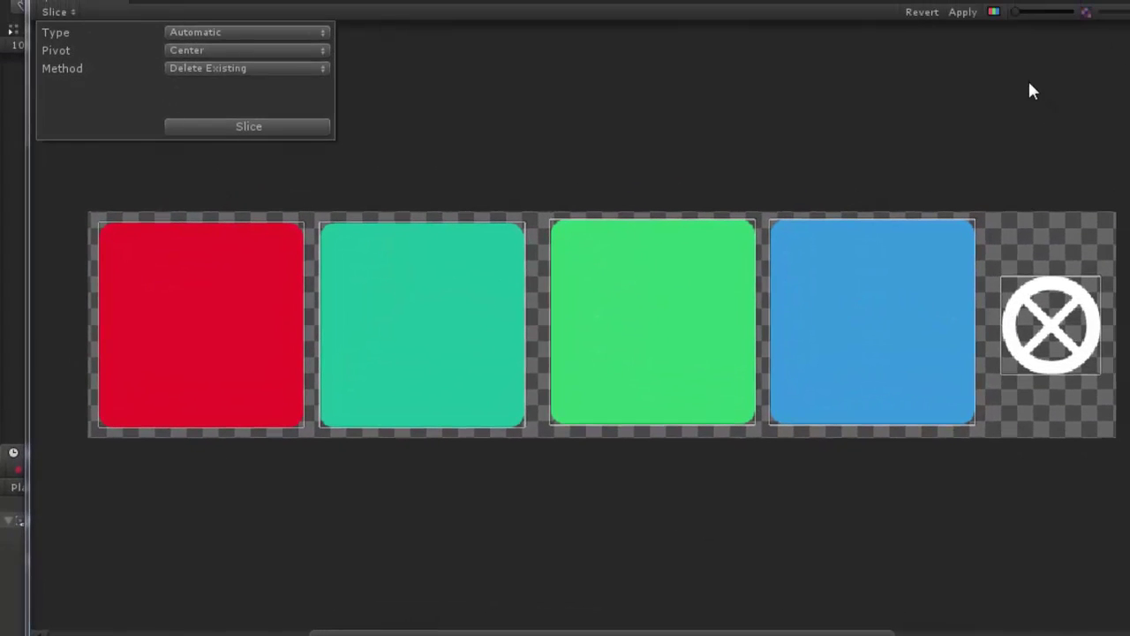
click(319, 225)
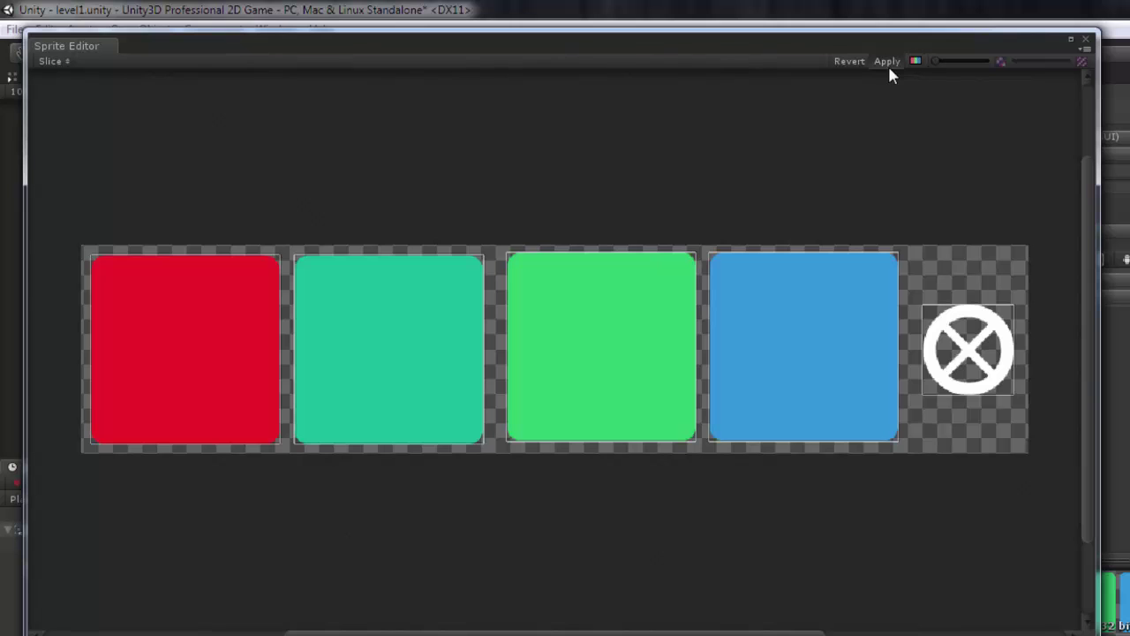
click(887, 61)
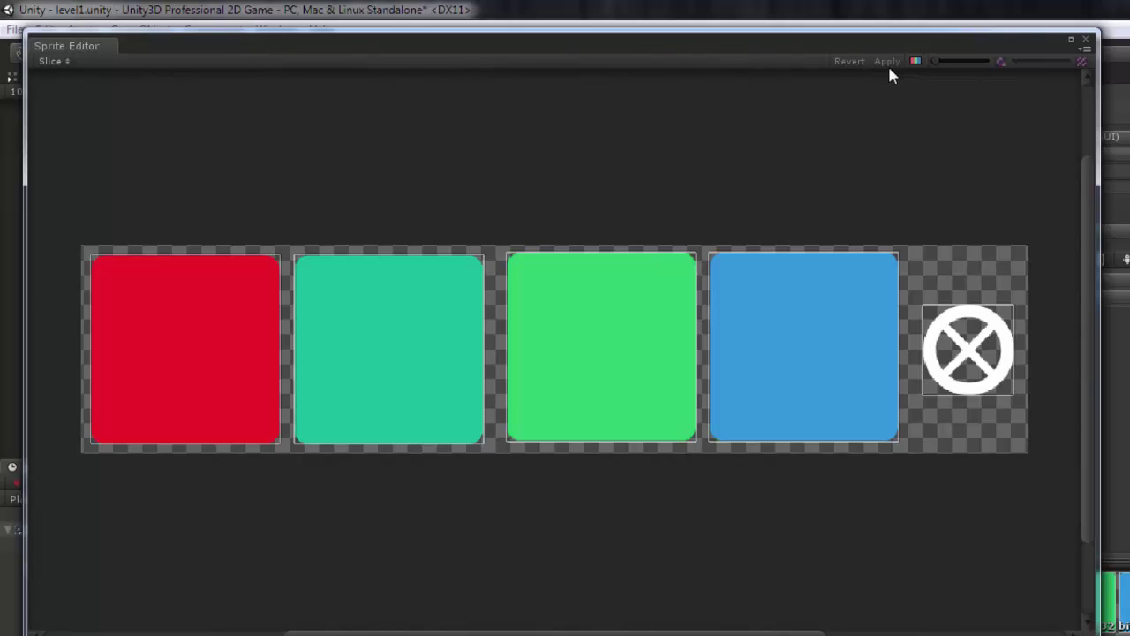
click(1084, 38)
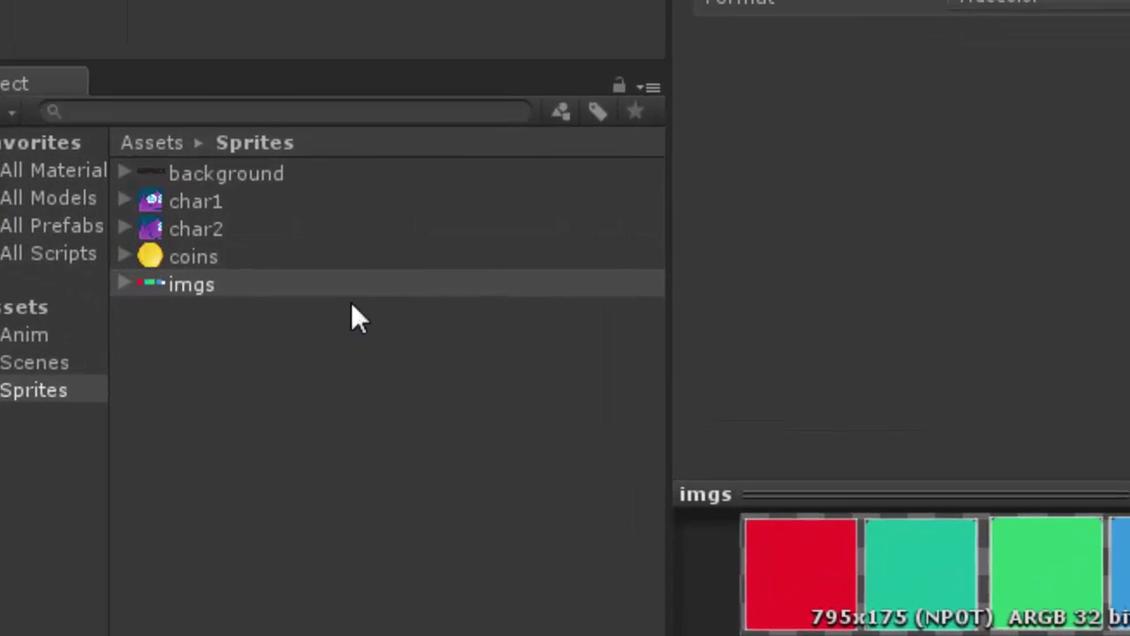
- Preview each of the sliced sprites inside imgs, from imgs_0 to imgs_4
click(125, 285)
click(196, 314)
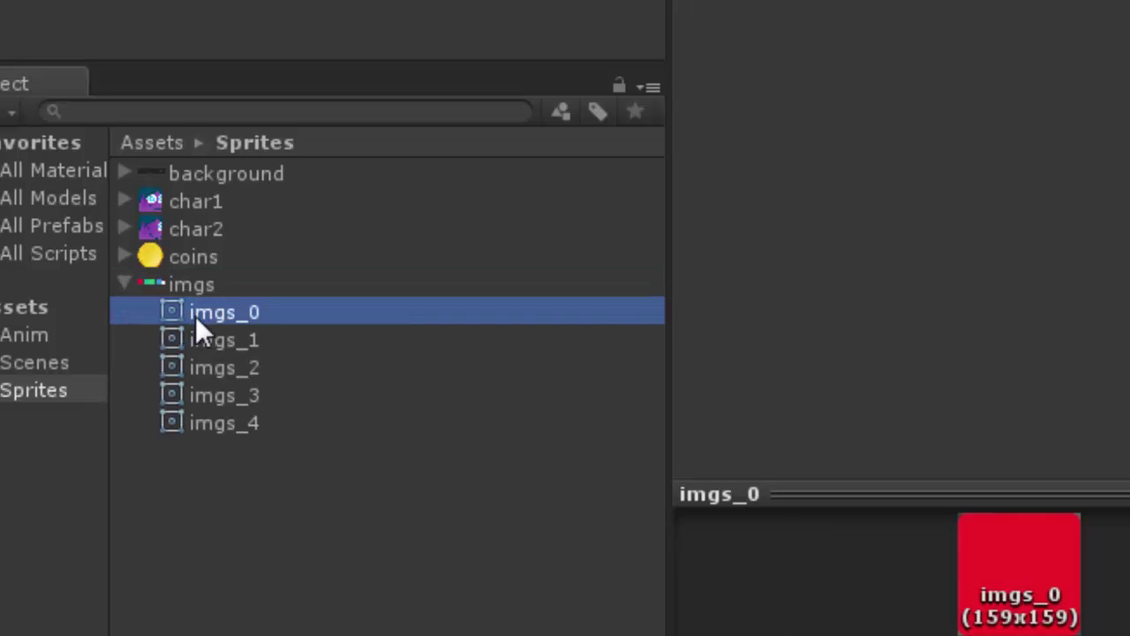
click(219, 341)
click(224, 369)
click(225, 394)
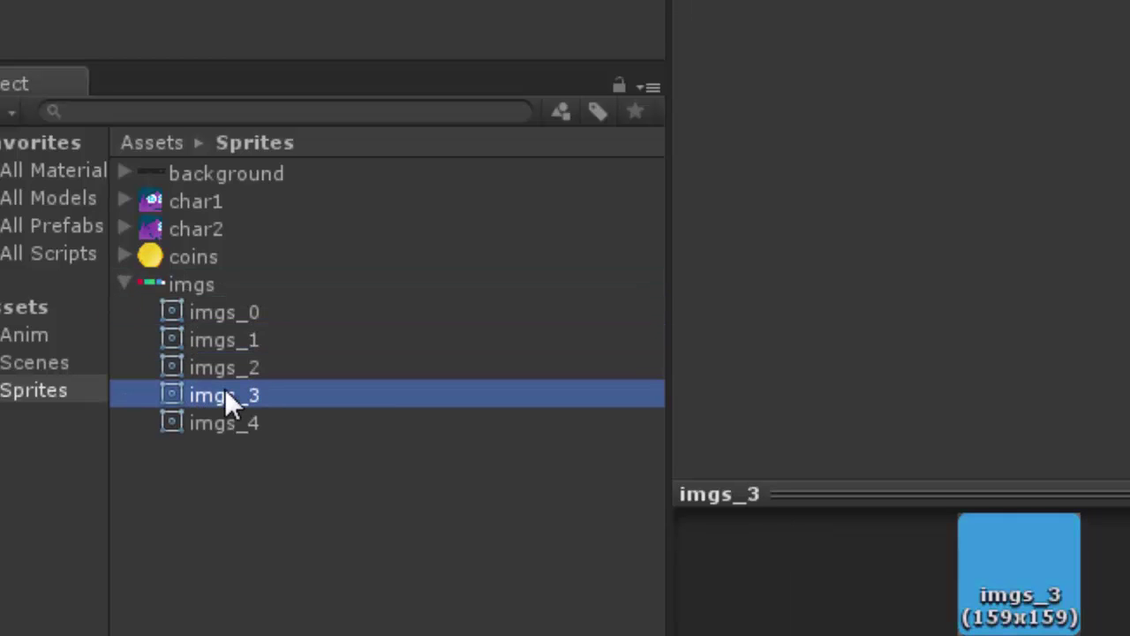
click(232, 421)
click(267, 494)
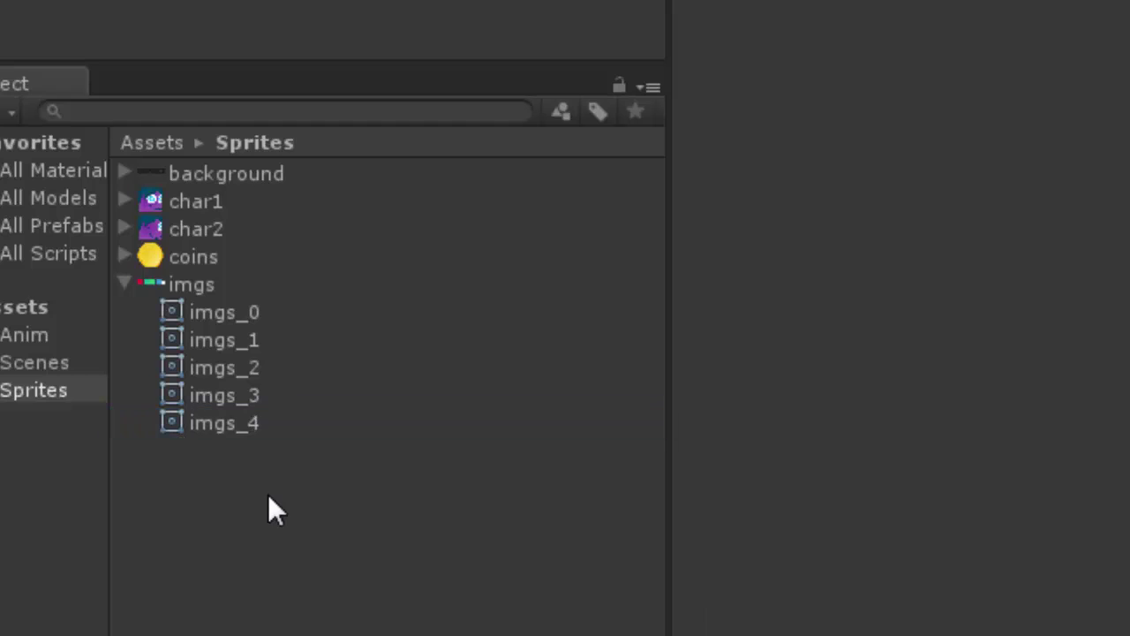
click(163, 284)
click(129, 291)
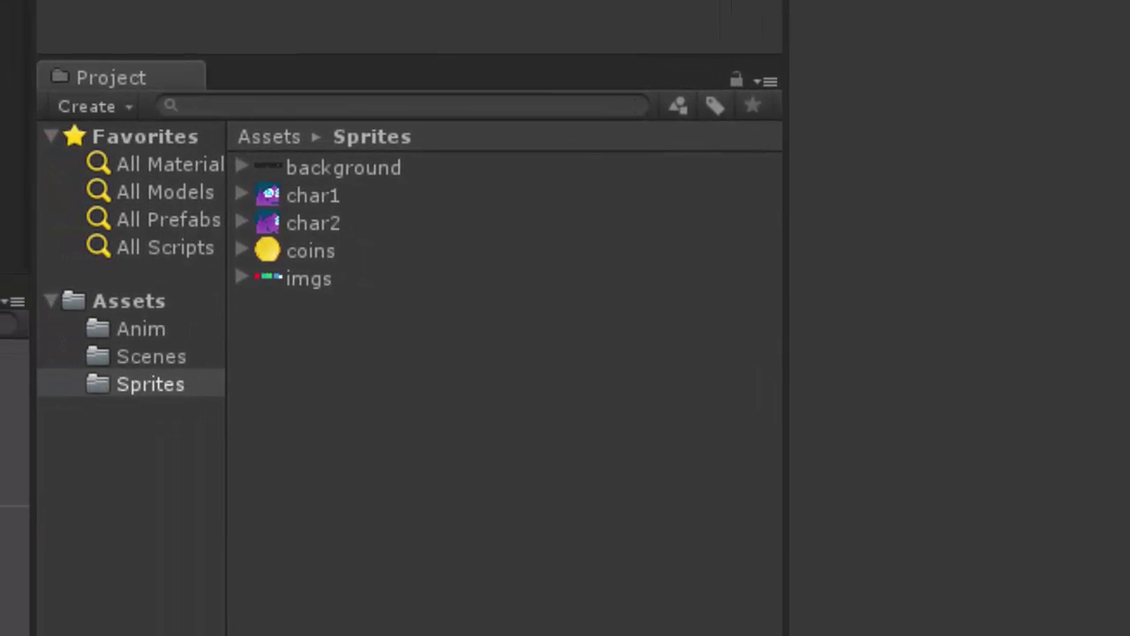
- Review the project's layer list and the layer assignments of Player and Main Camera
scroll(317, 407, down, 3)
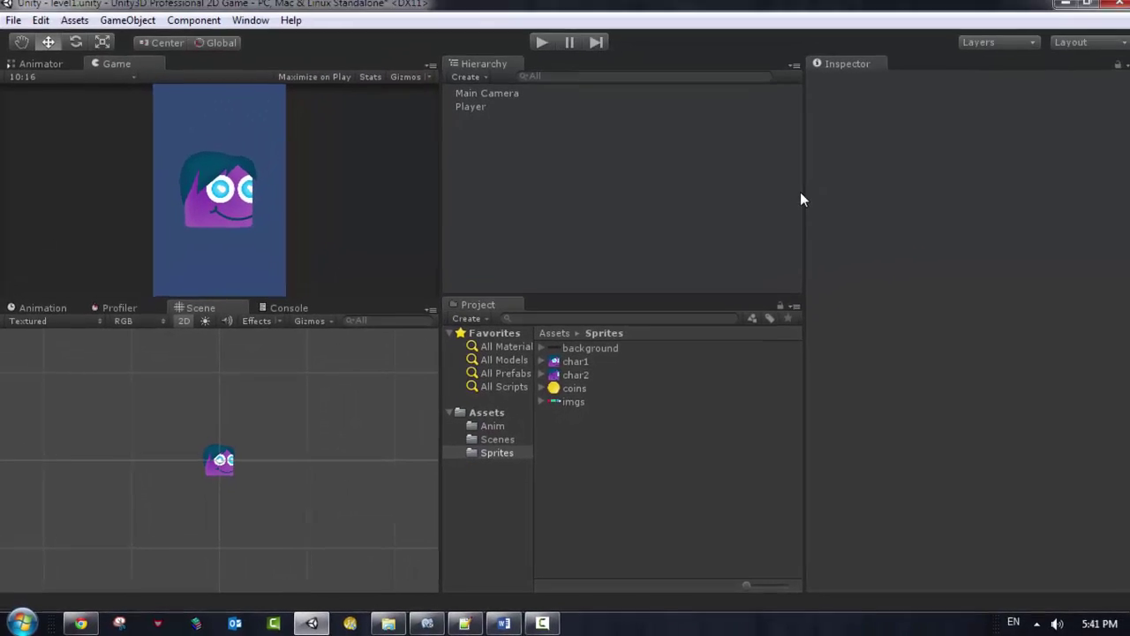
click(980, 45)
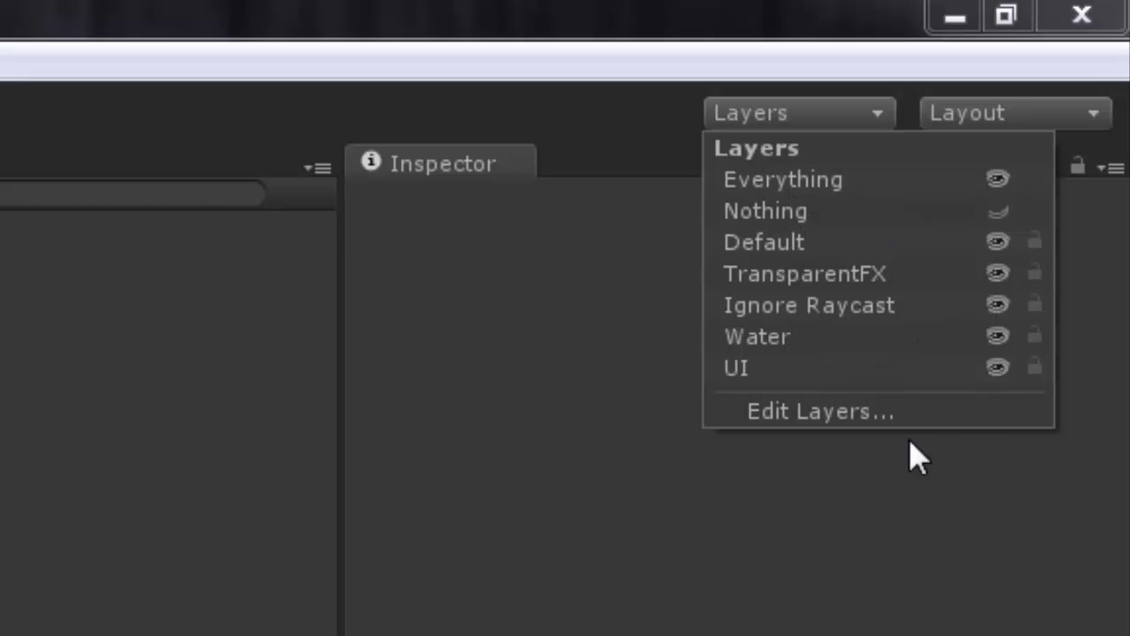
click(565, 385)
click(318, 262)
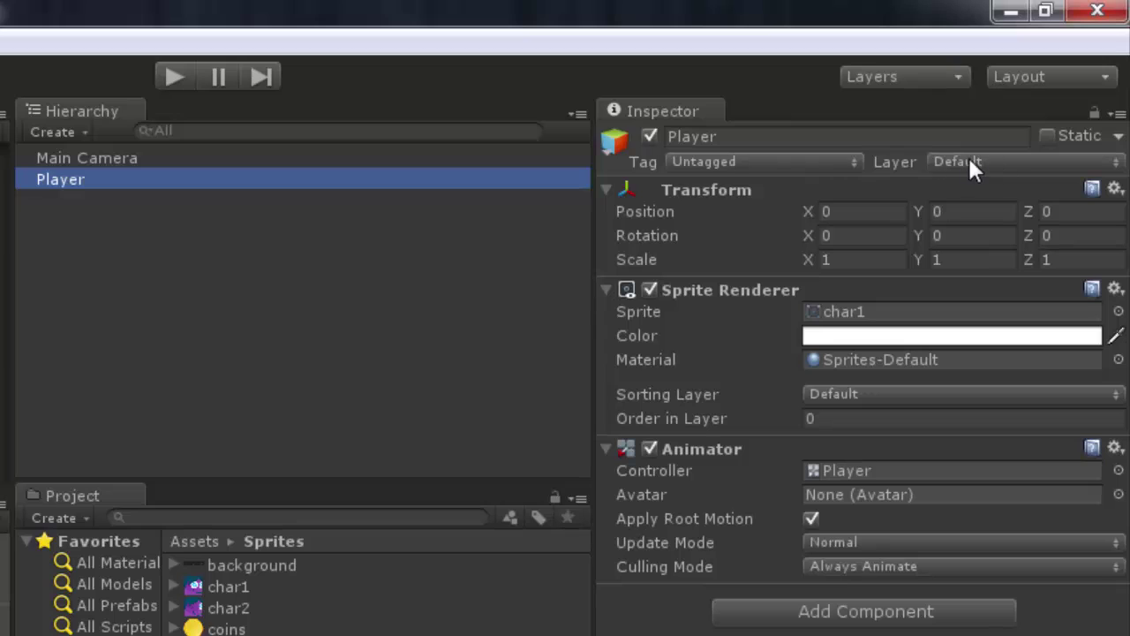
click(77, 161)
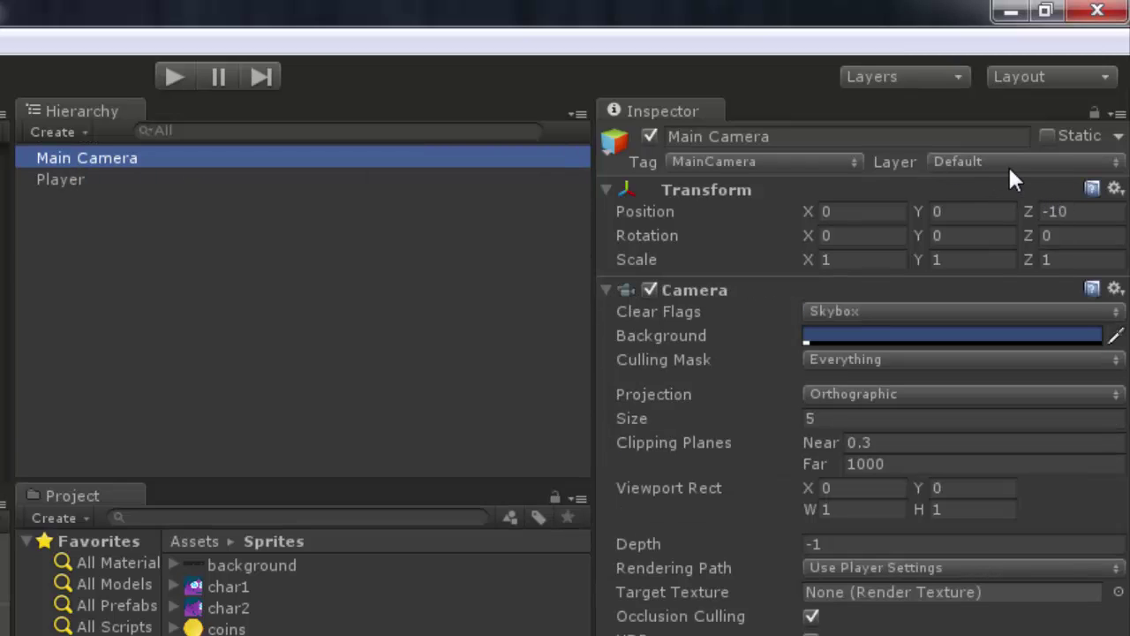
click(115, 186)
click(171, 330)
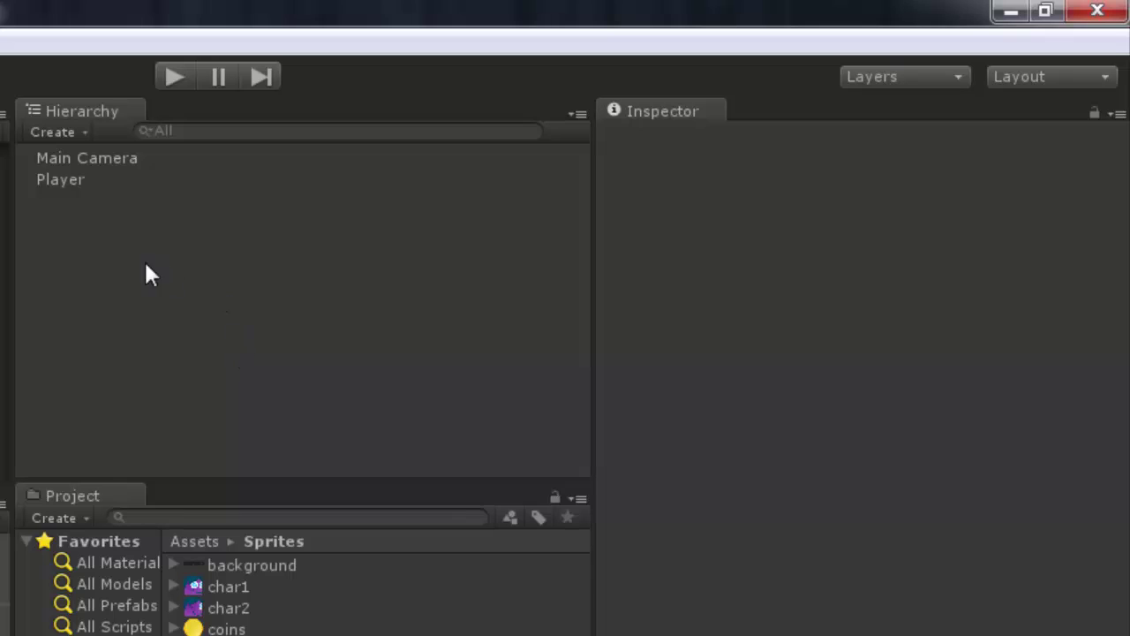
- Add a new layer from the Player's layer setting by naming User Layer 8 "background"
click(60, 180)
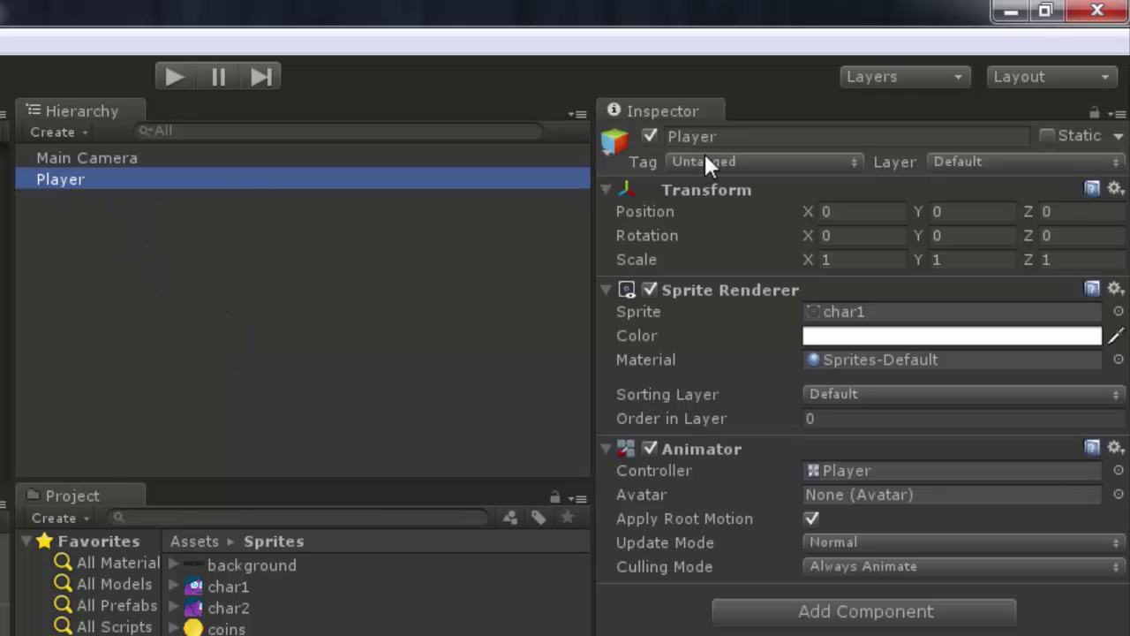
click(783, 164)
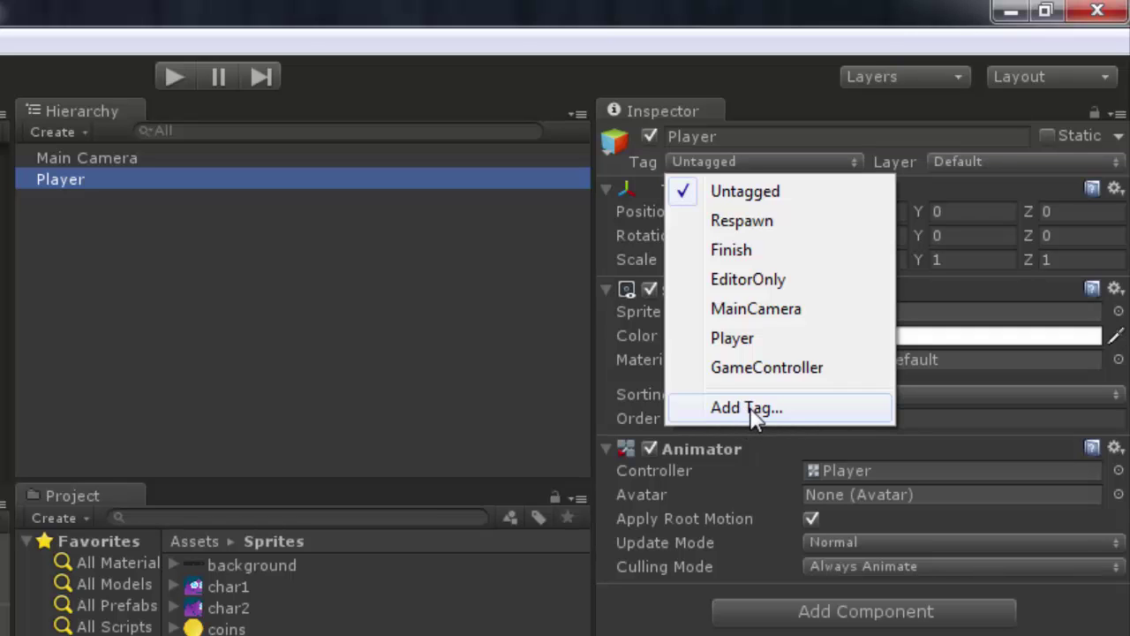
click(982, 163)
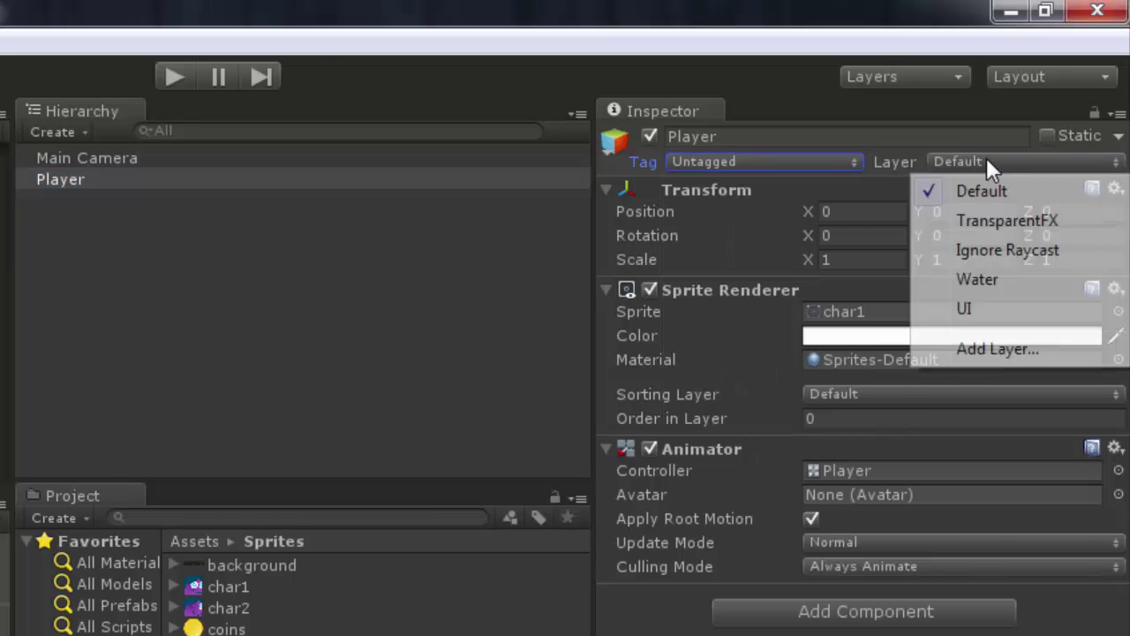
click(999, 351)
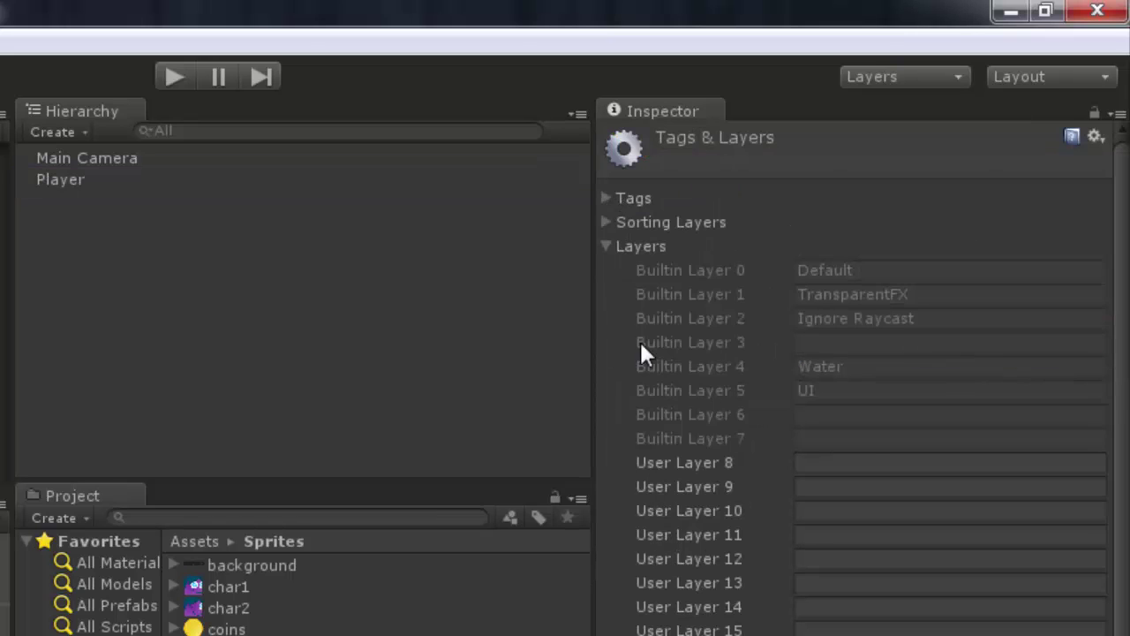
click(838, 461)
text(m)
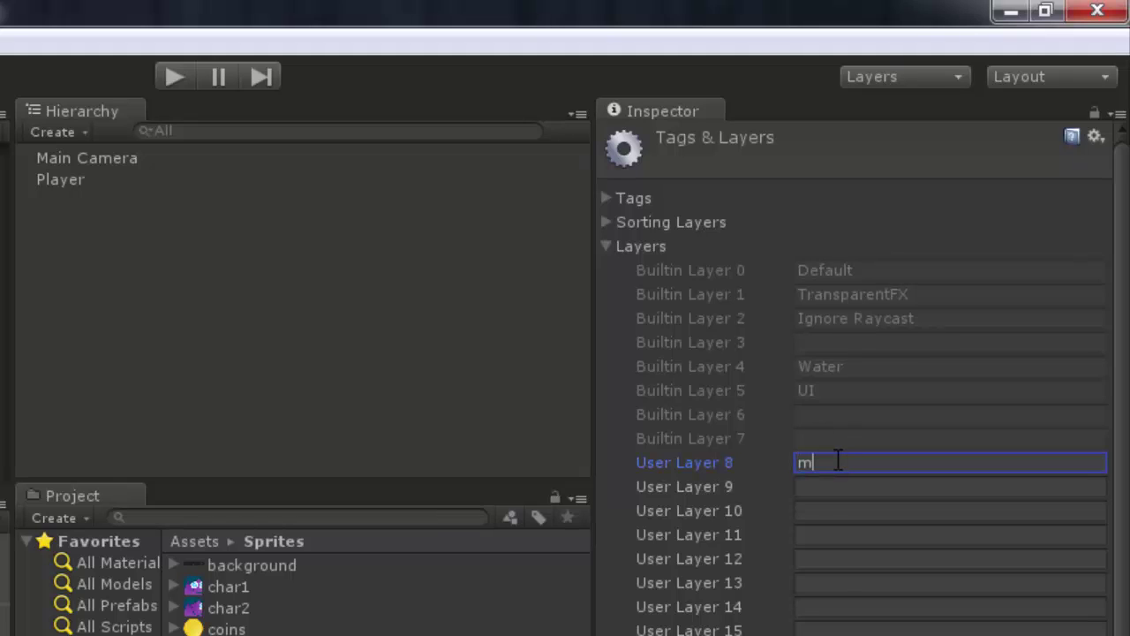
text(ackground)
- Name User Layer 9 "ground", User Layer 10 "main" and User Layer 11 "top"
click(833, 484)
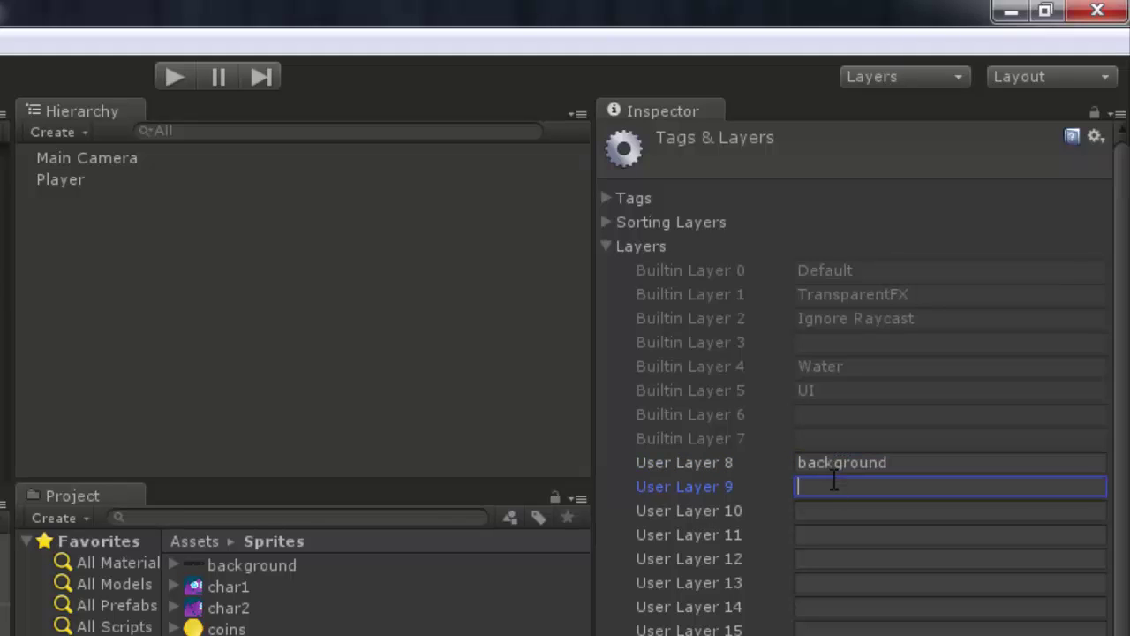
text(ground)
click(868, 532)
click(846, 486)
click(853, 516)
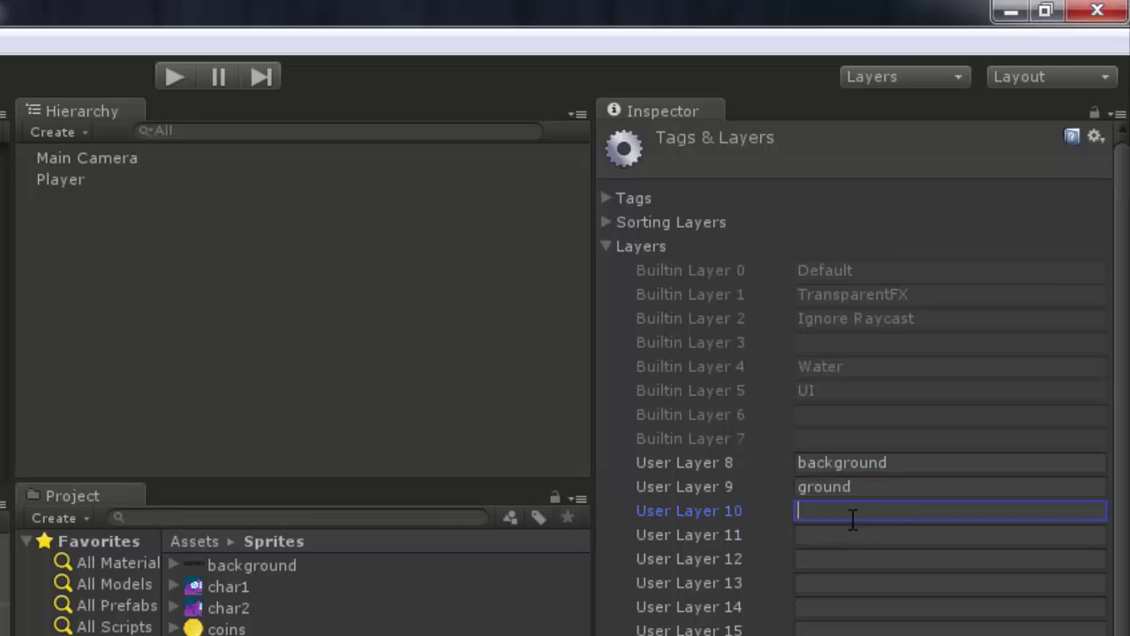
text(main)
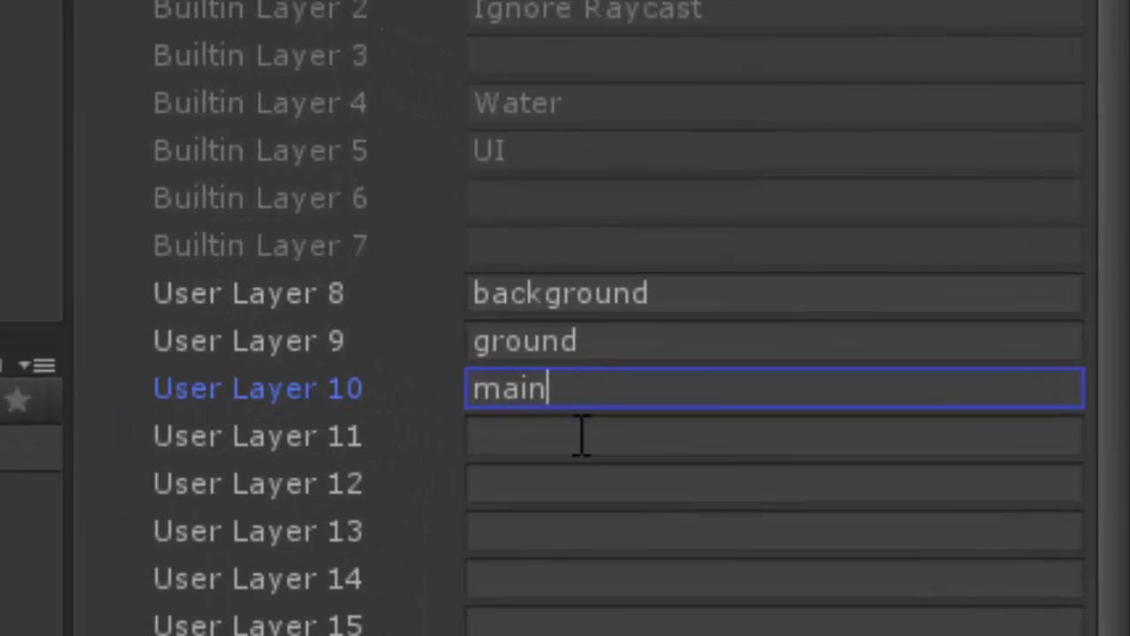
click(582, 435)
text(top)
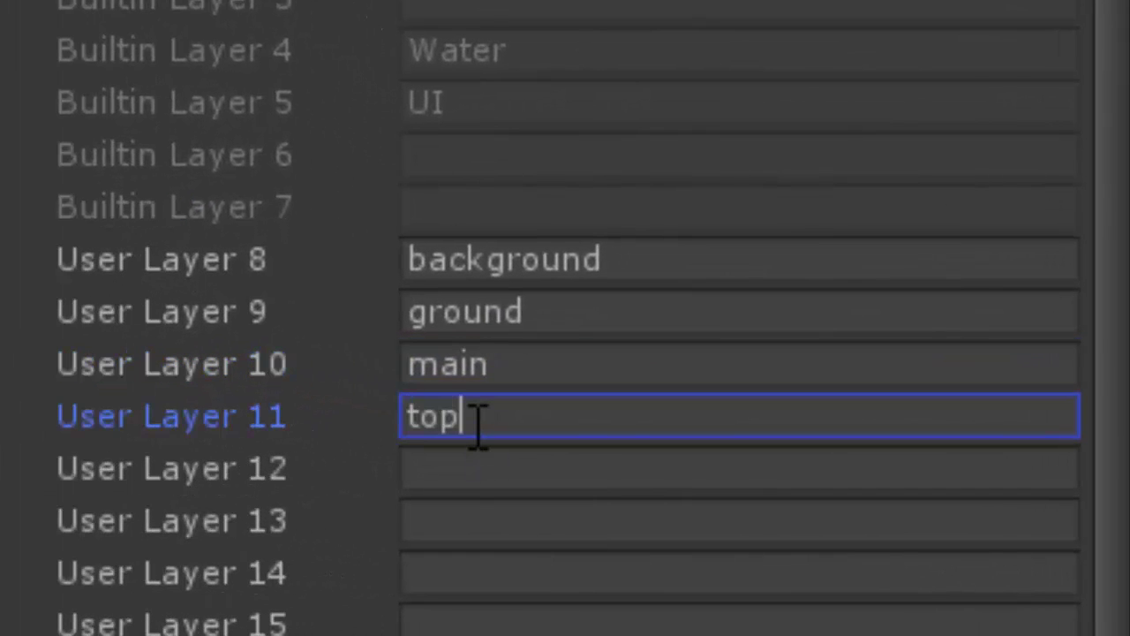
click(484, 473)
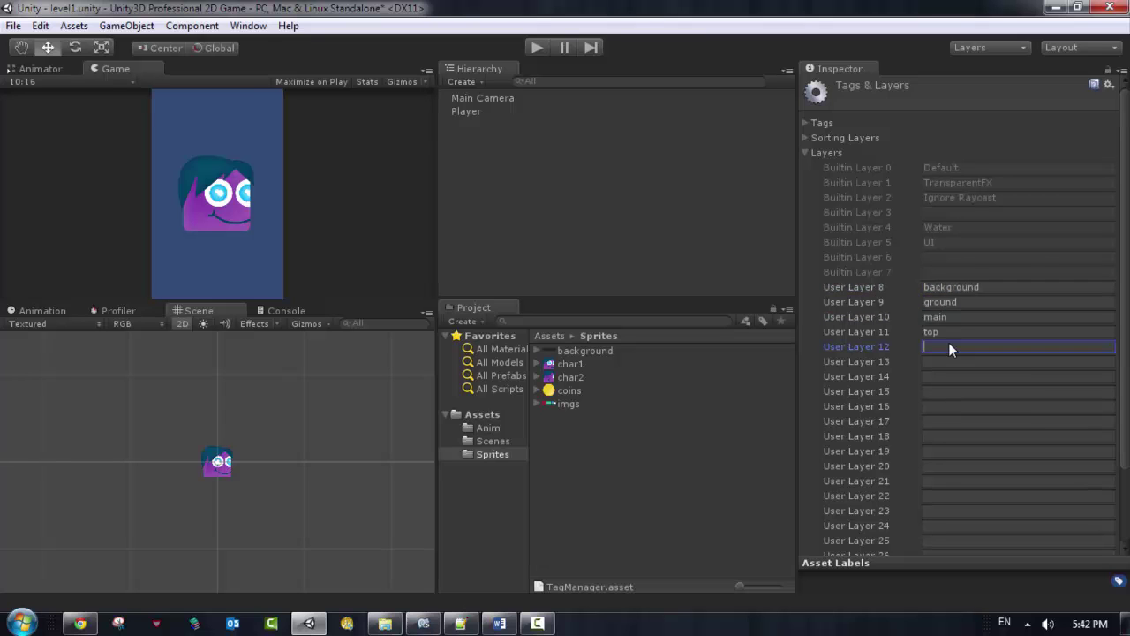
click(458, 225)
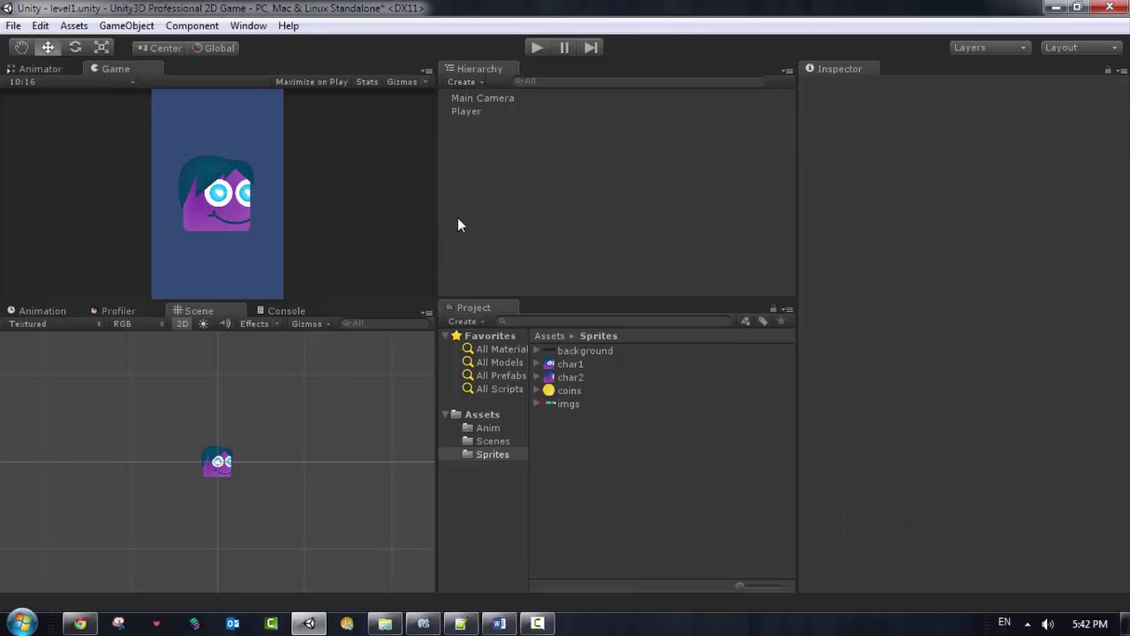
- Assign the Player object to the main layer and deselect it
click(472, 112)
click(1073, 100)
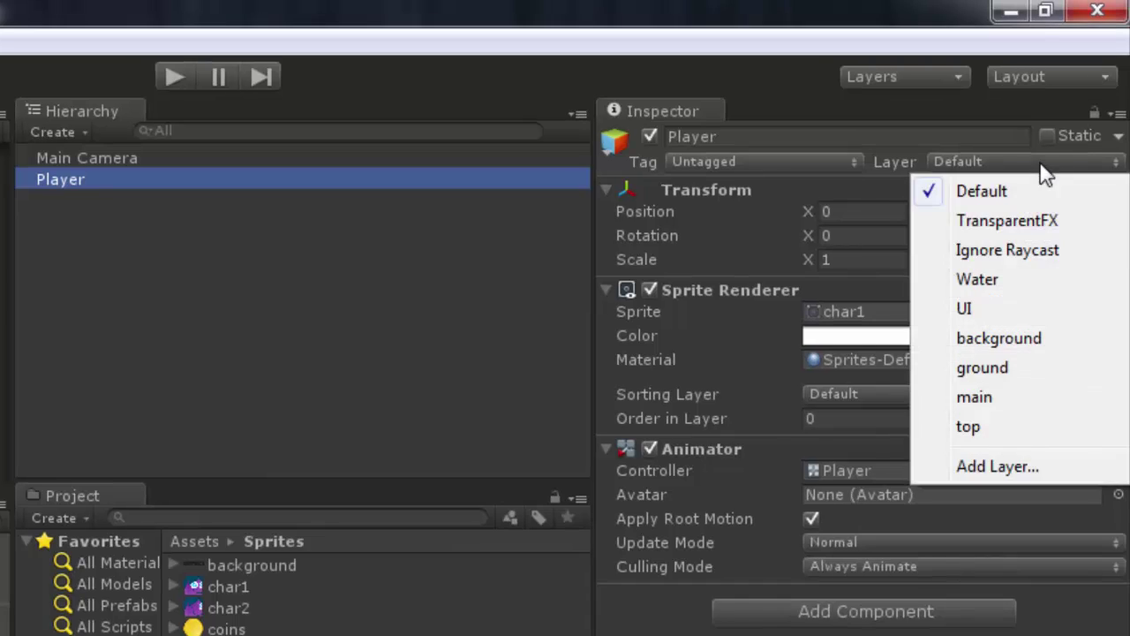
click(987, 405)
click(164, 282)
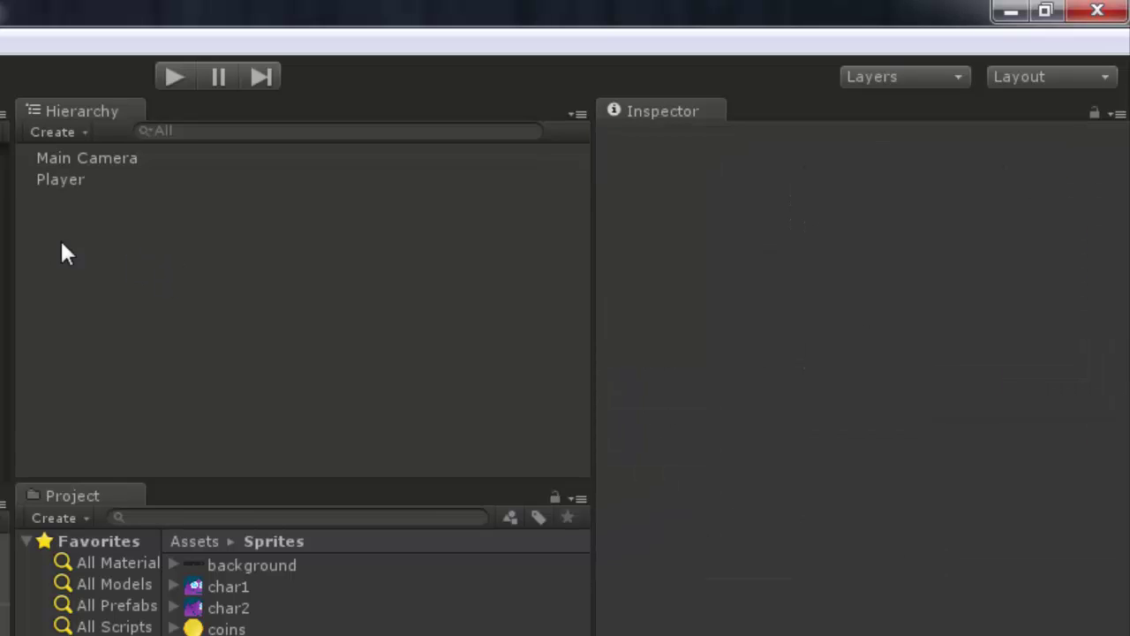
- Set the X and Y scale of the Player object to 0.5
click(79, 179)
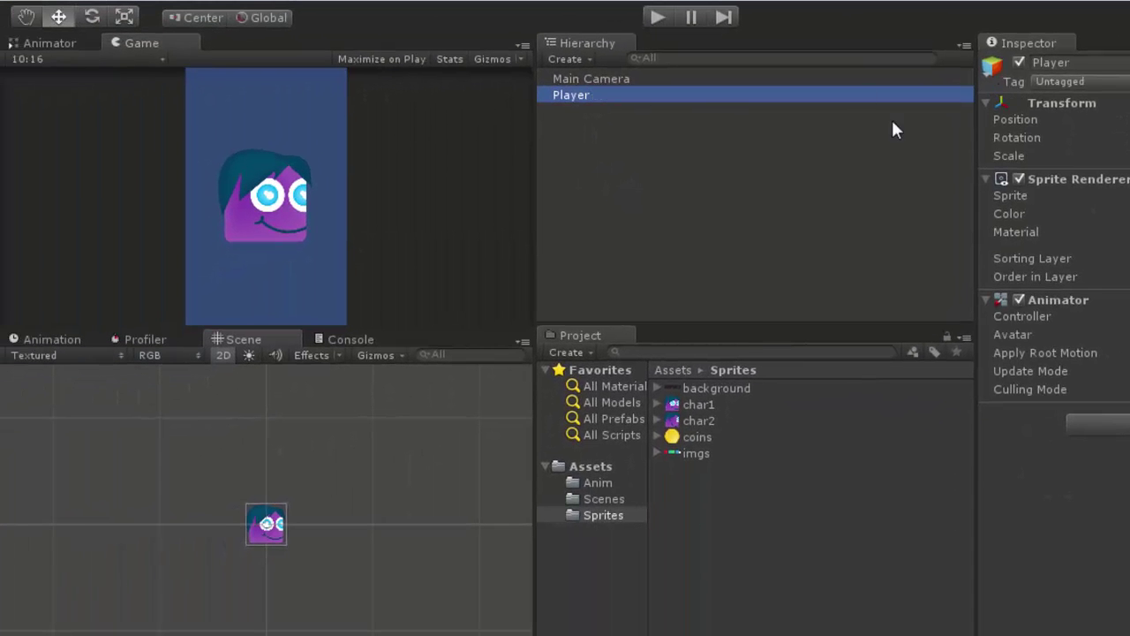
click(125, 19)
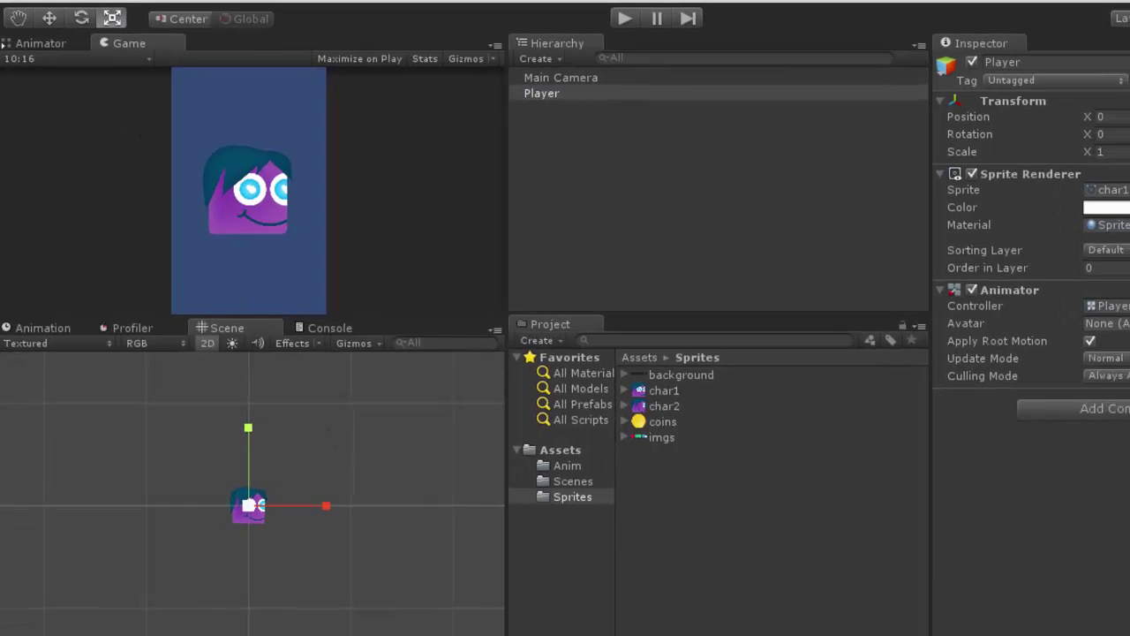
click(936, 147)
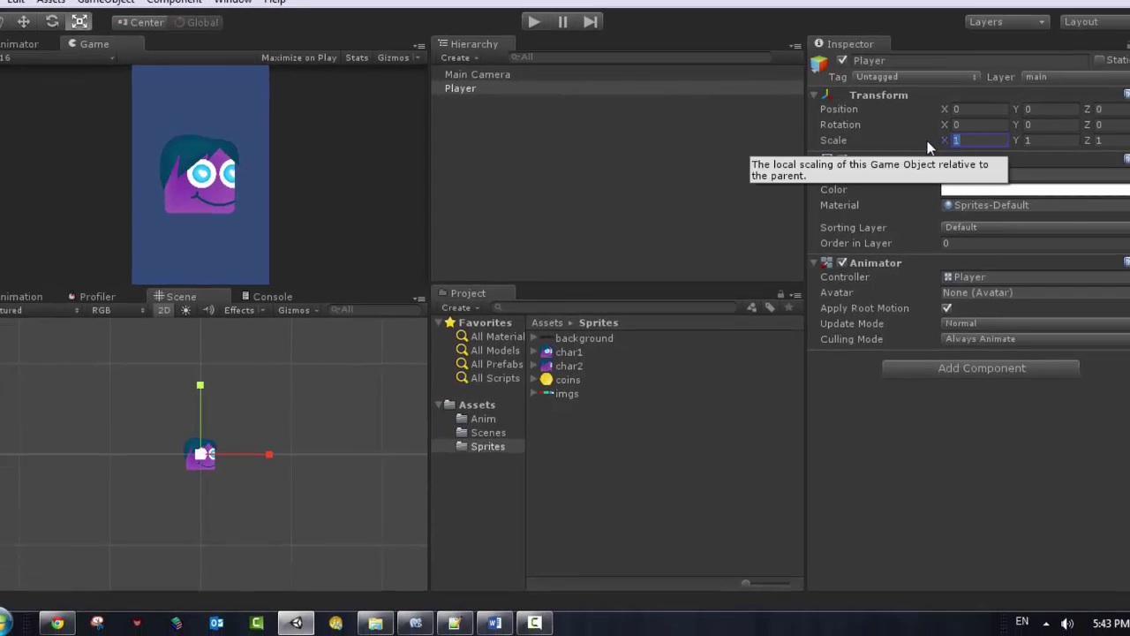
text(.5)
key(Tab)
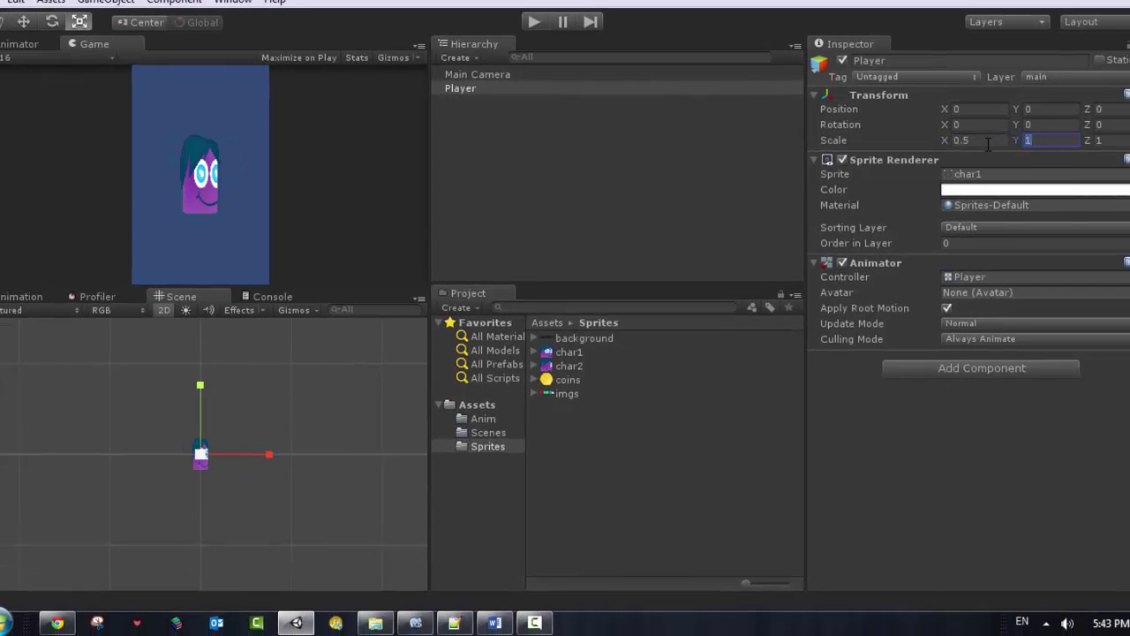
text(.5)
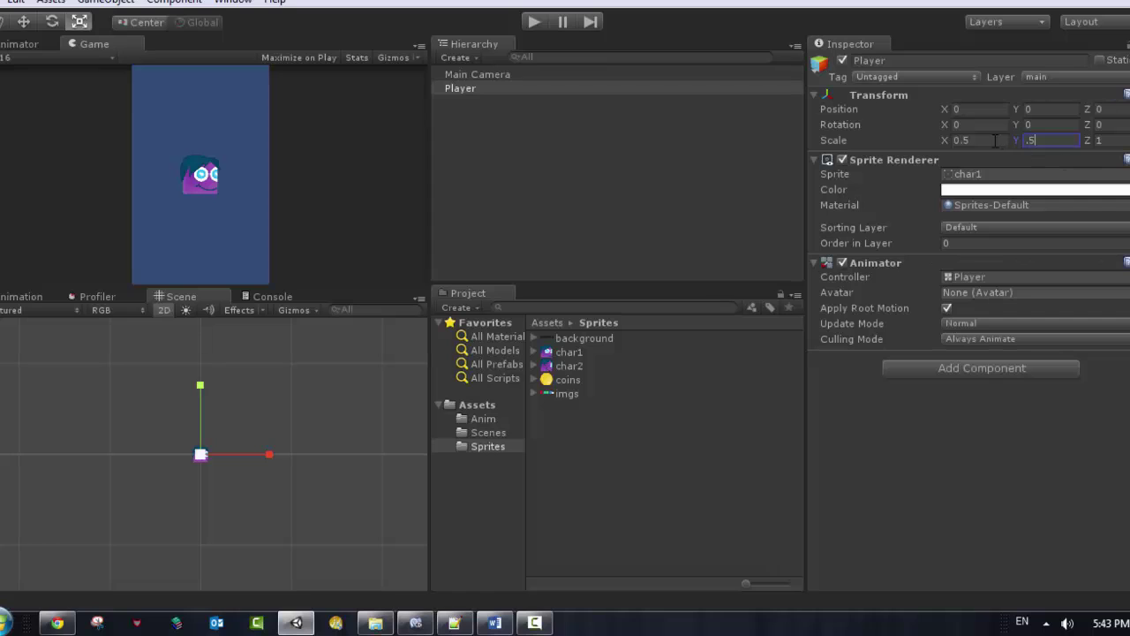
- Set the Player's X scale and Y scale to 0.33
click(995, 140)
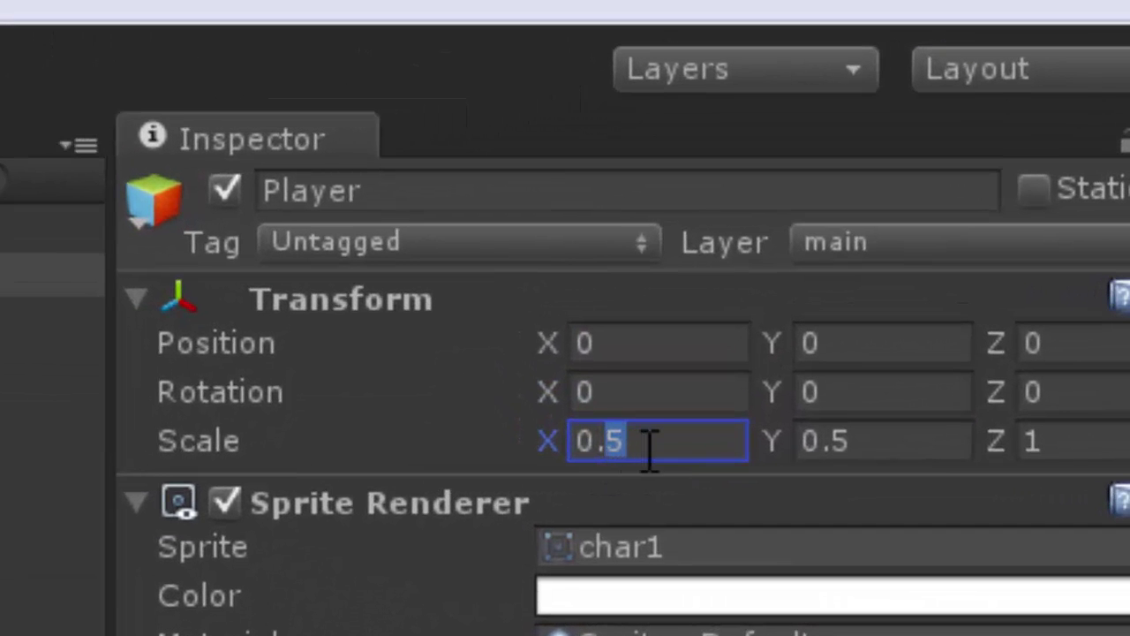
text(0.33)
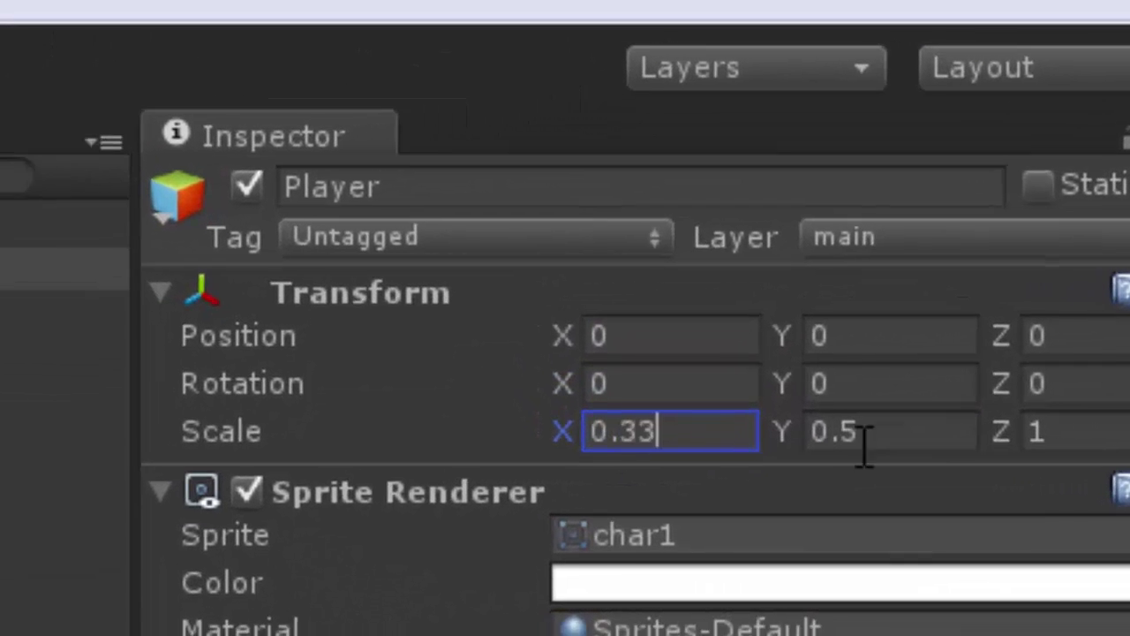
click(887, 437)
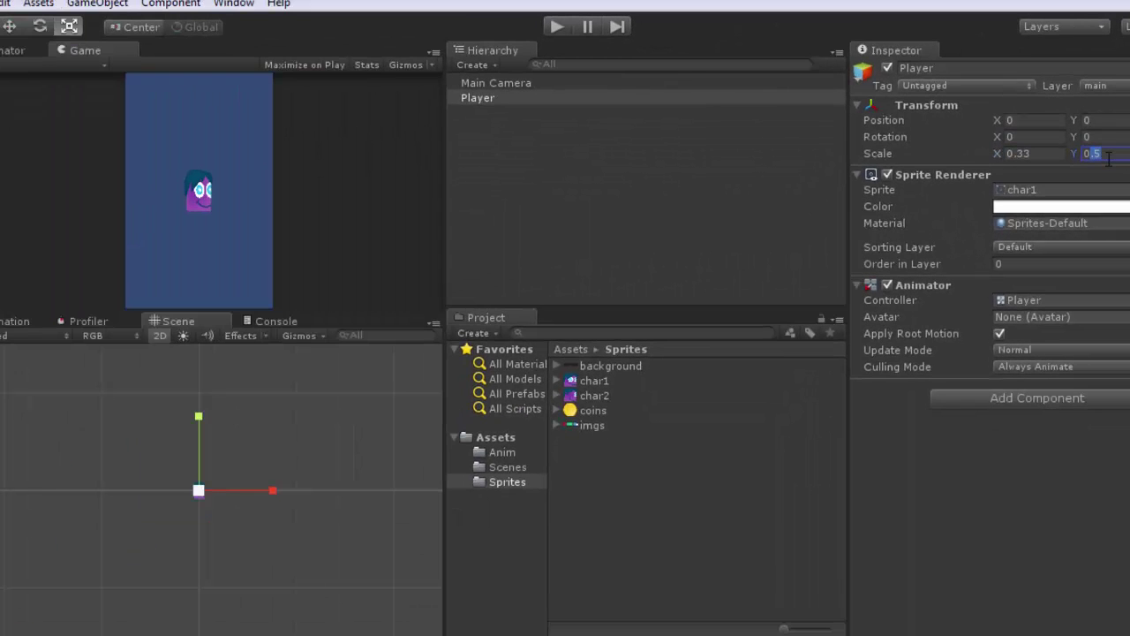
text(0.33)
key(Return)
- Move the Player to the lower left of the camera's view, at about X -1.34, Y -2.65
click(8, 30)
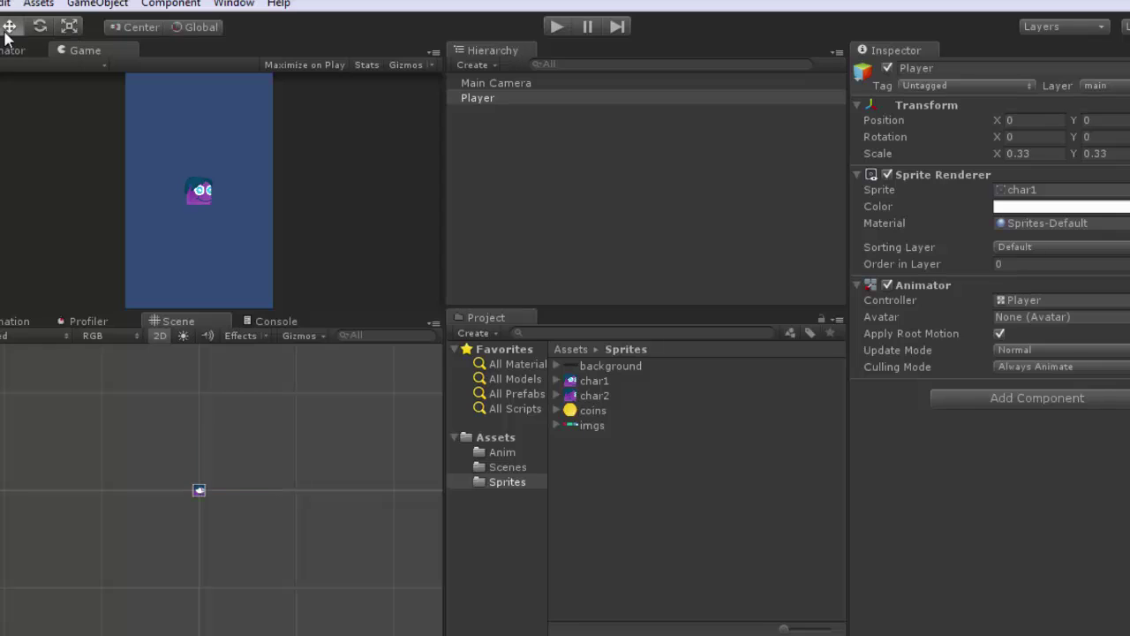
scroll(212, 502, up, 5)
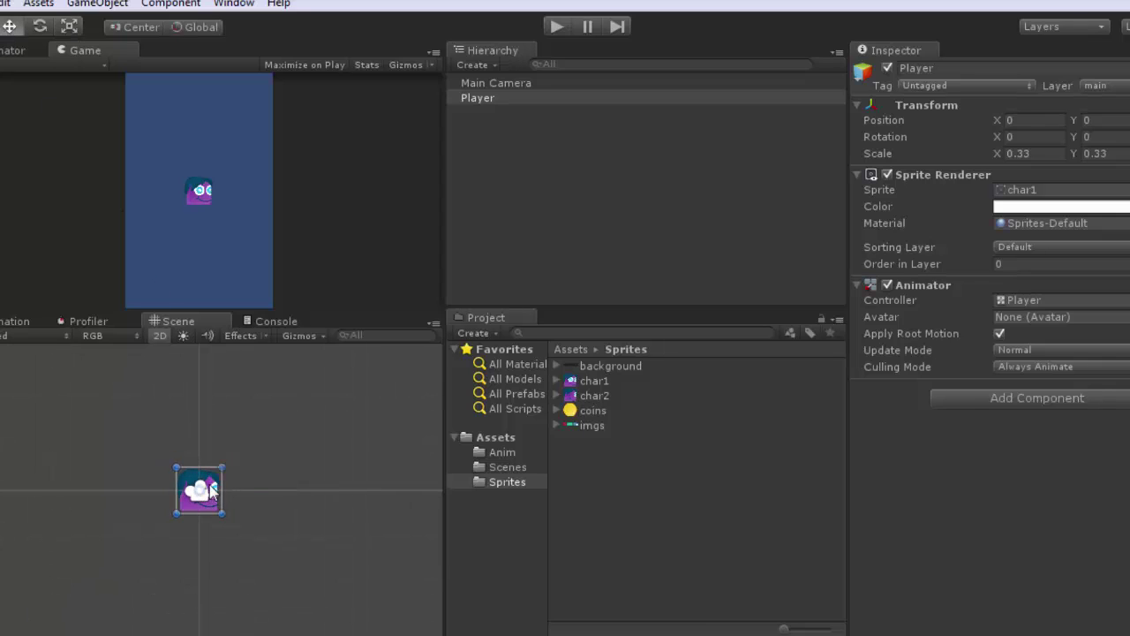
drag(213, 492, 188, 556)
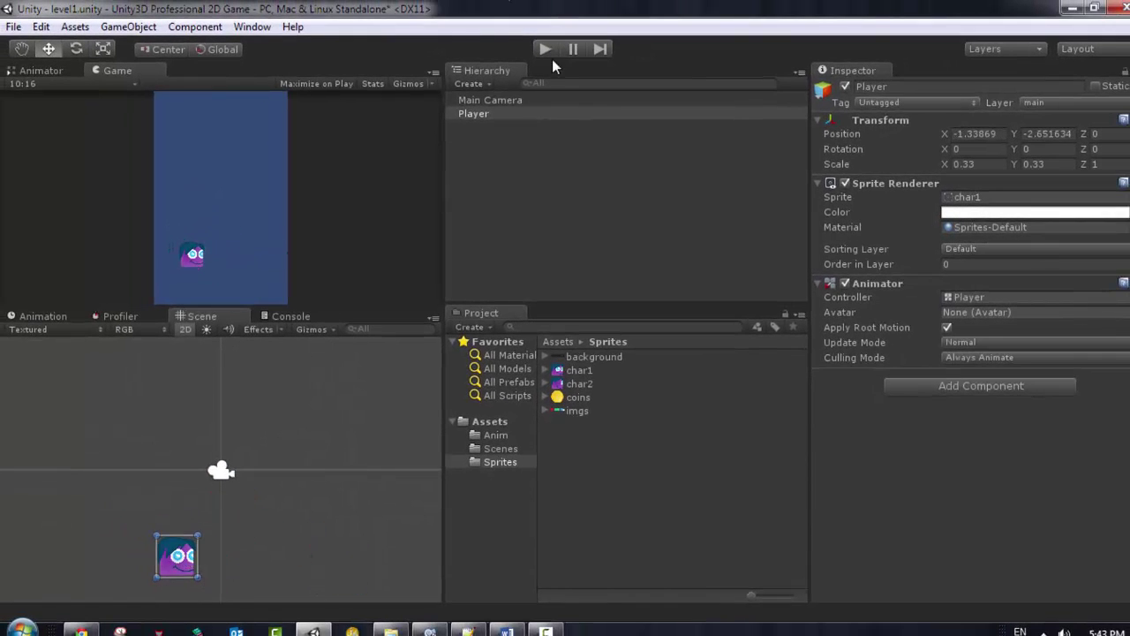
- Test-run the scene briefly and check the Player's placement against the Main Camera's frame
click(548, 53)
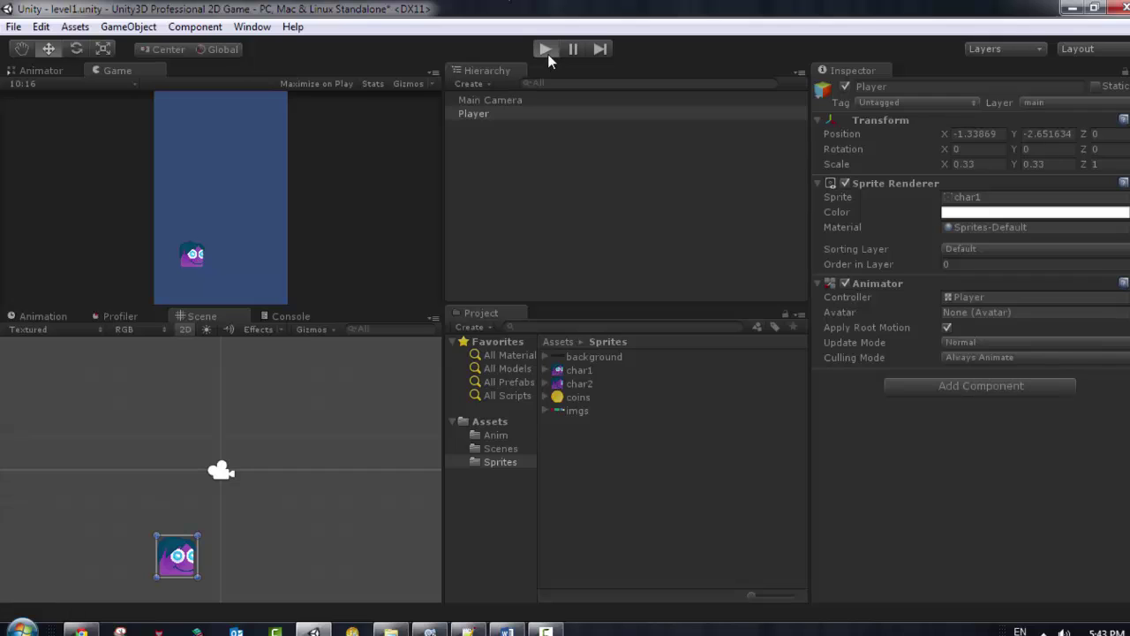
click(548, 53)
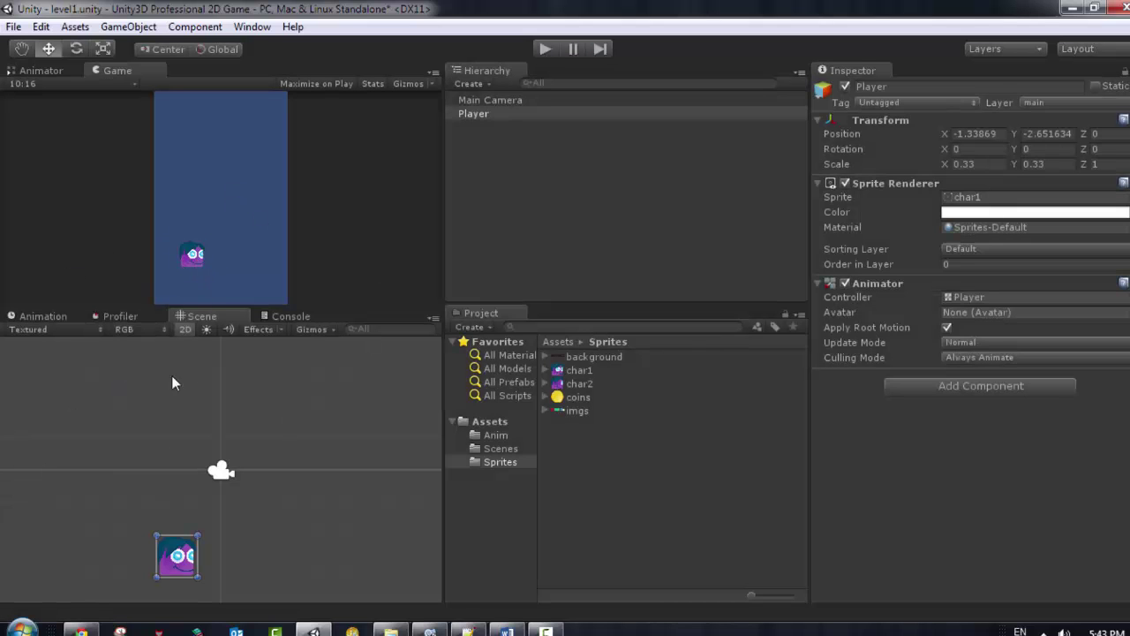
scroll(193, 535, down, 2)
scroll(196, 539, down, 2)
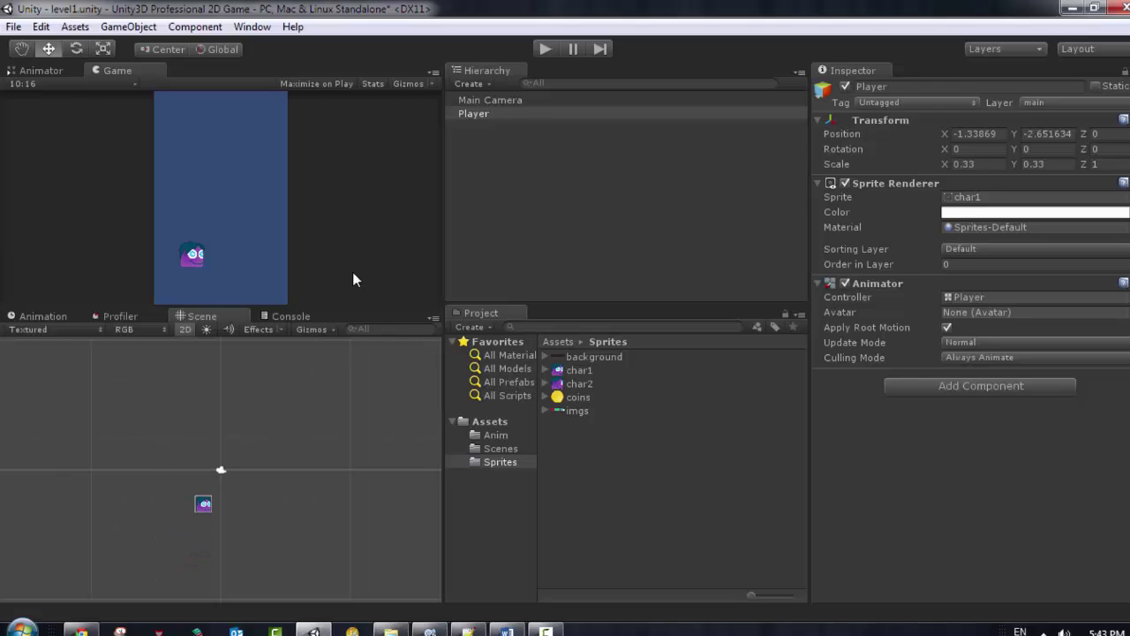
click(468, 101)
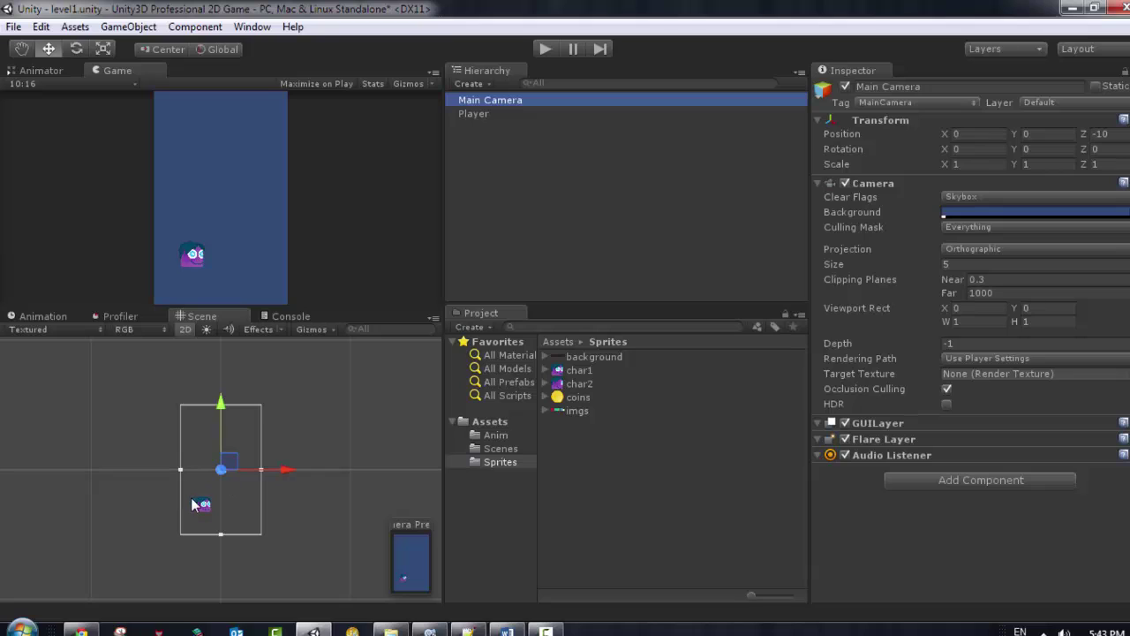
click(528, 113)
click(523, 192)
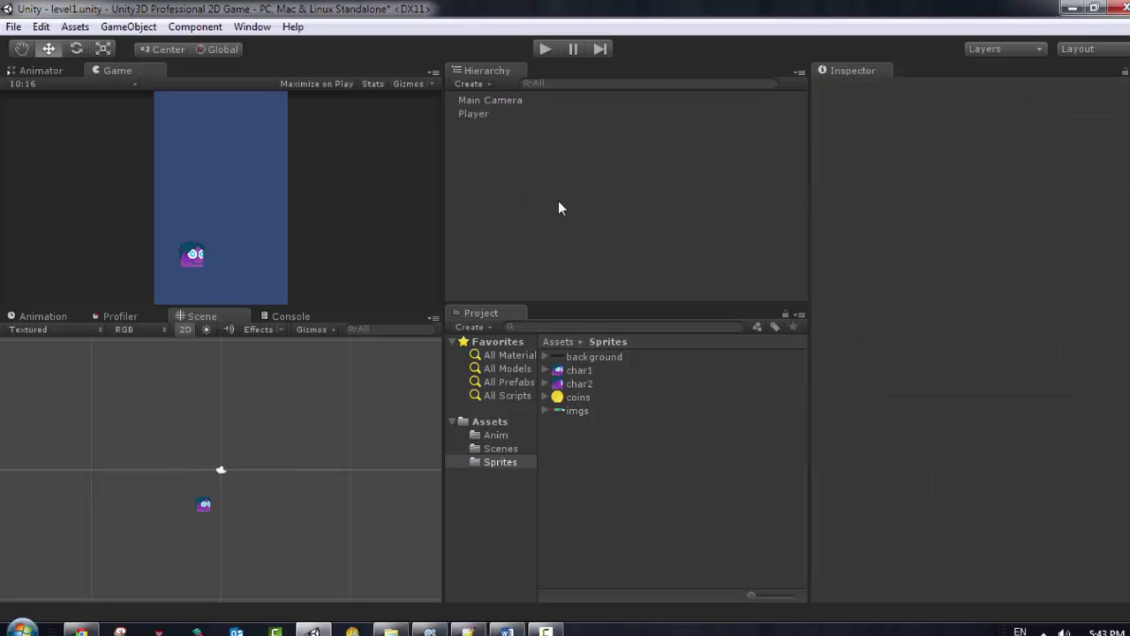
- Create an empty game object in the scene for the background image
click(578, 357)
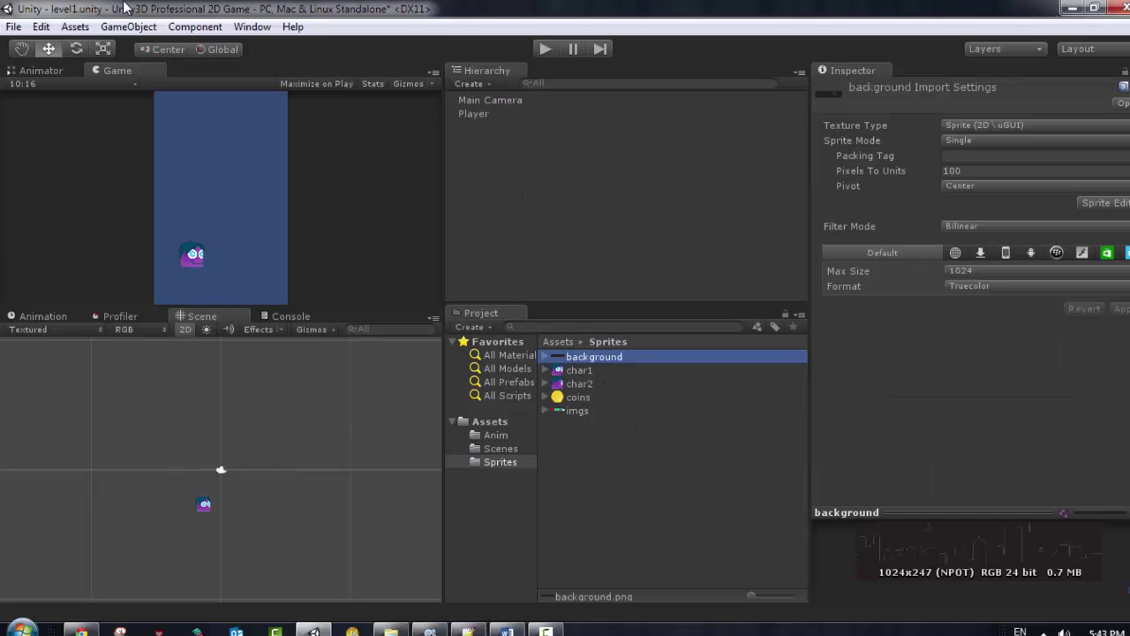
click(486, 92)
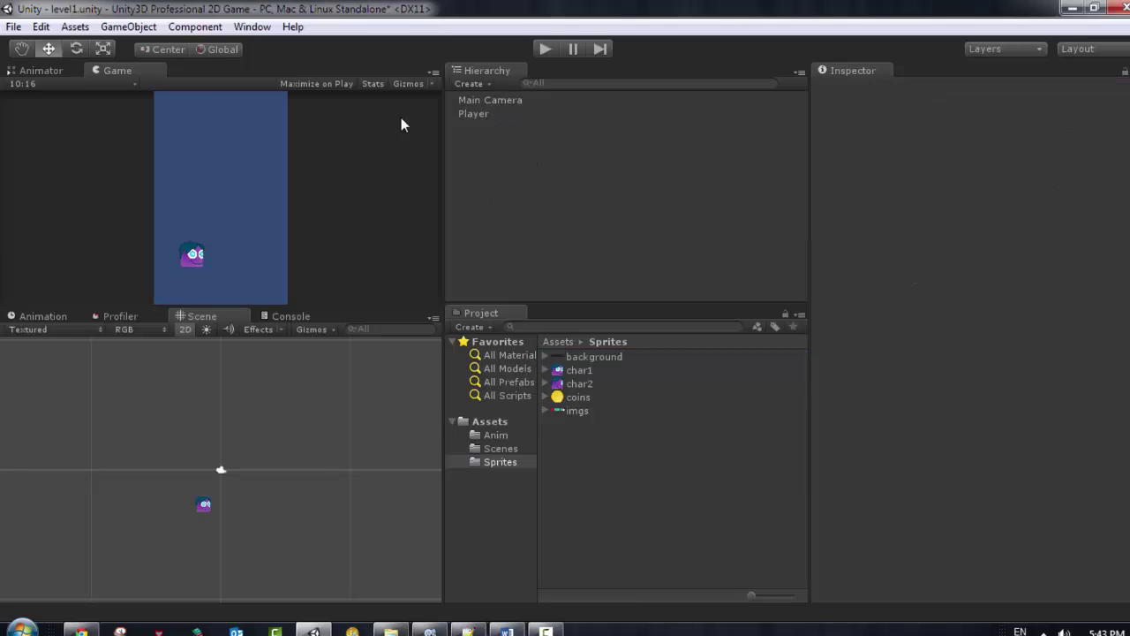
click(199, 26)
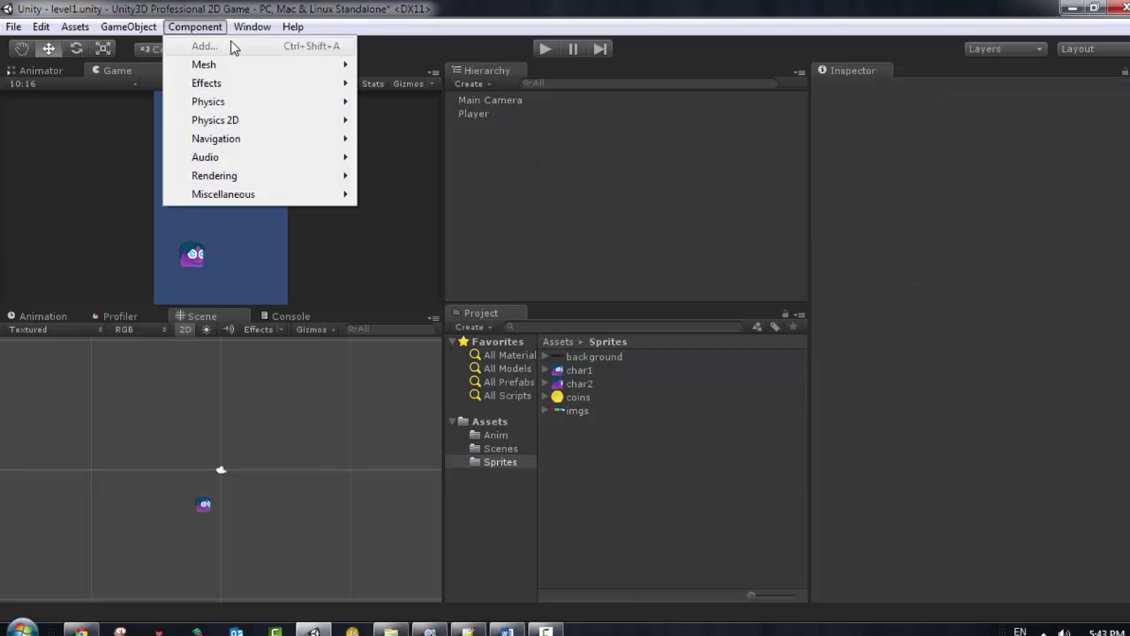
click(154, 46)
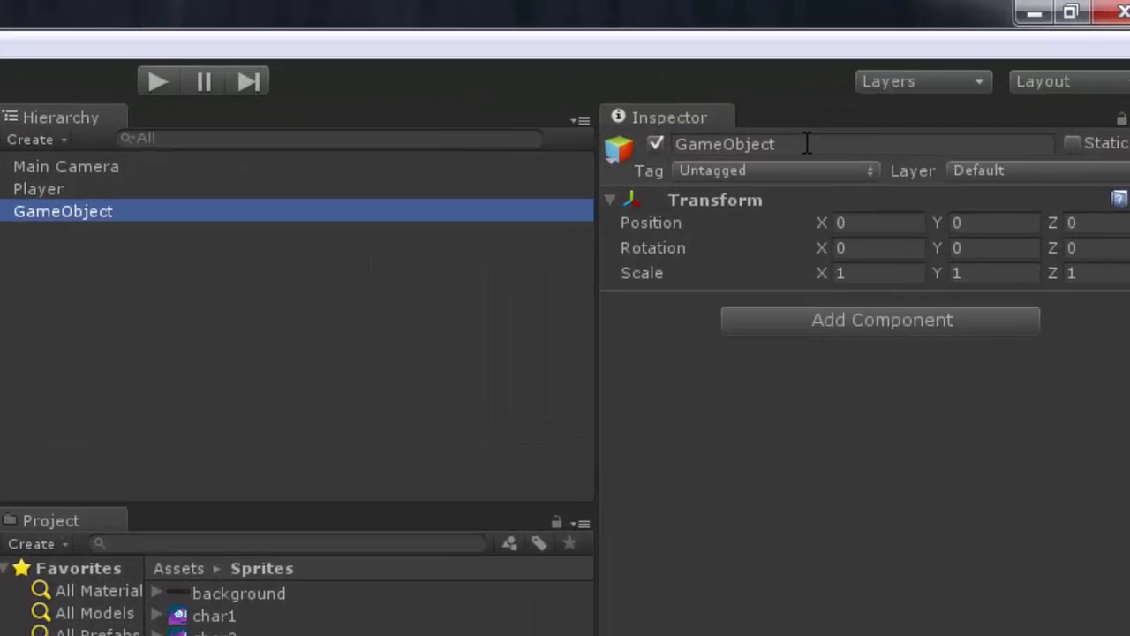
- Try to rename the new empty GameObject as Background
click(806, 144)
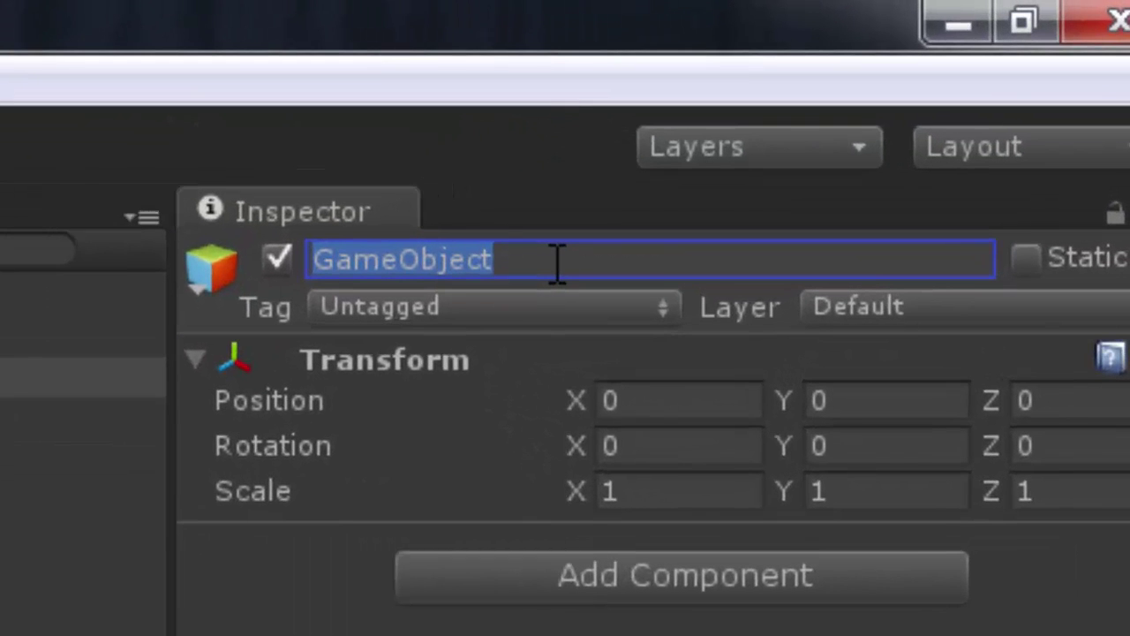
text(Bac)
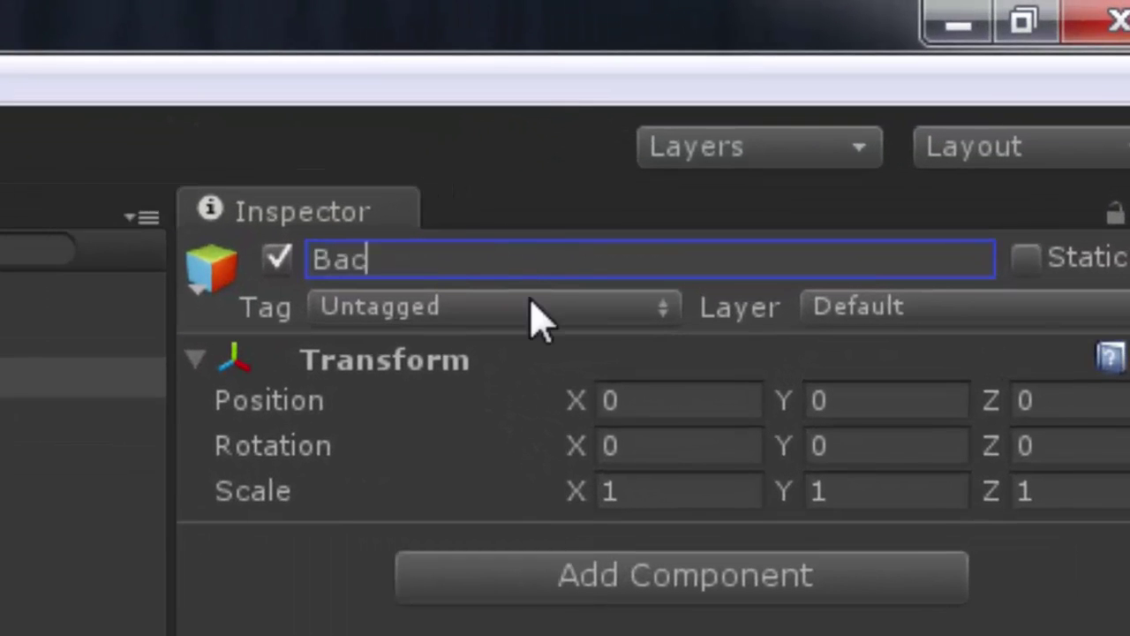
text(kground)
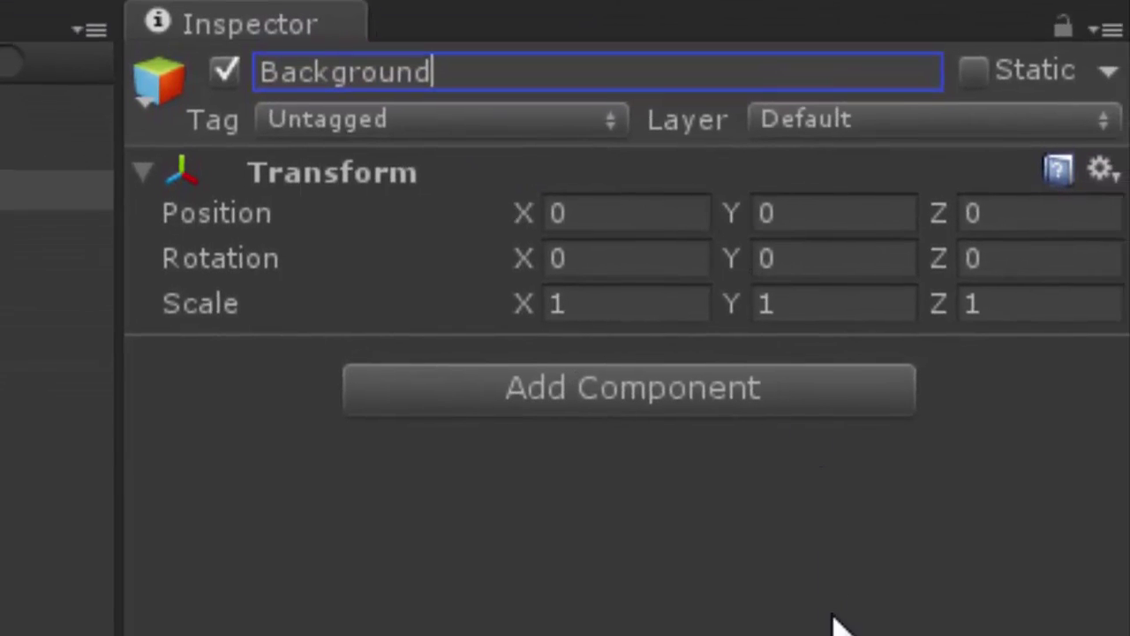
key(Escape)
- Assign the new GameObject to the background layer and add a Sprite Renderer component to it
click(874, 150)
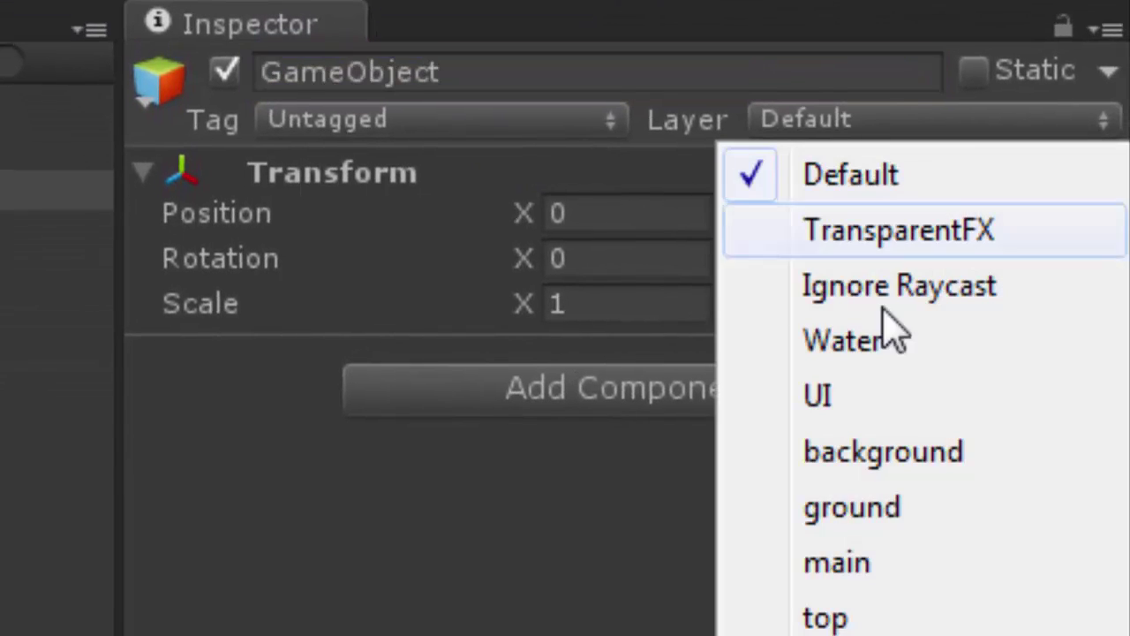
click(874, 452)
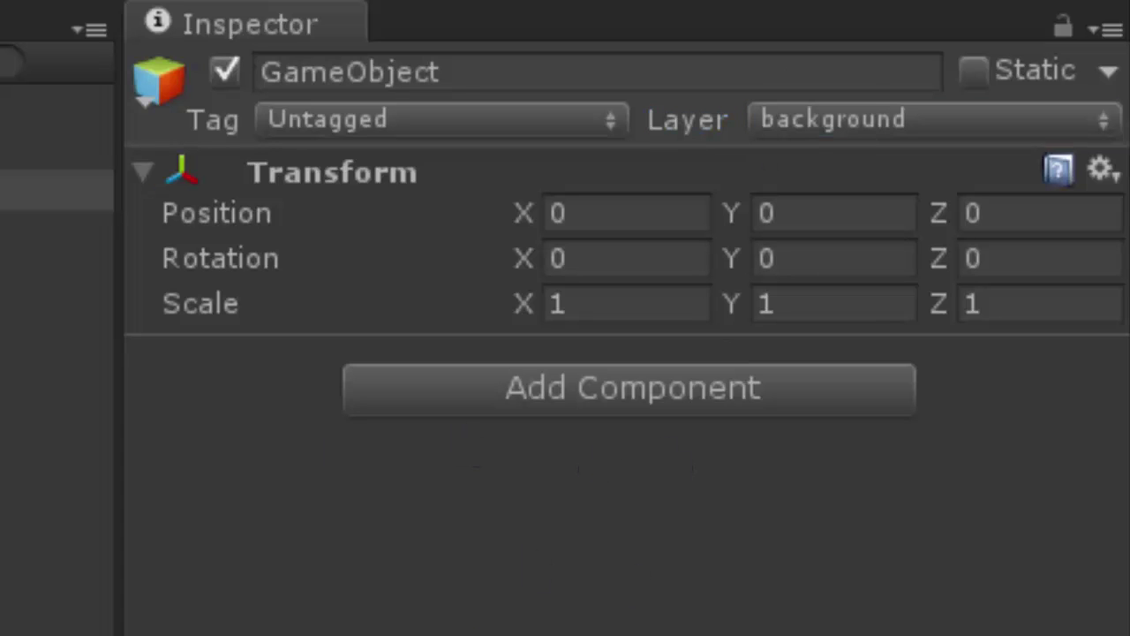
click(784, 389)
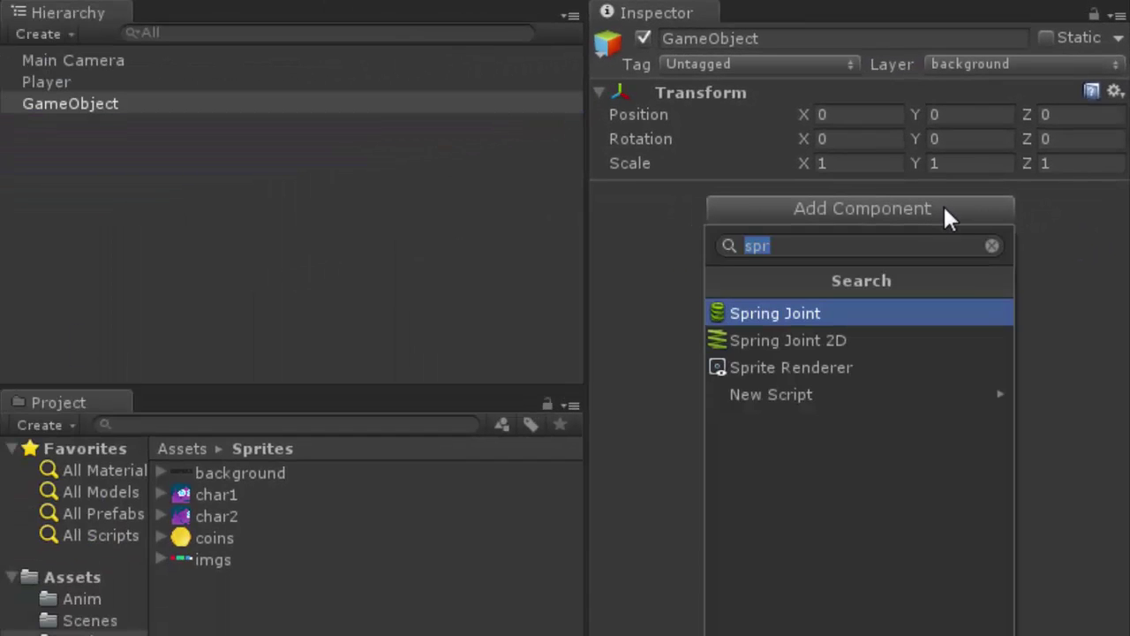
click(827, 365)
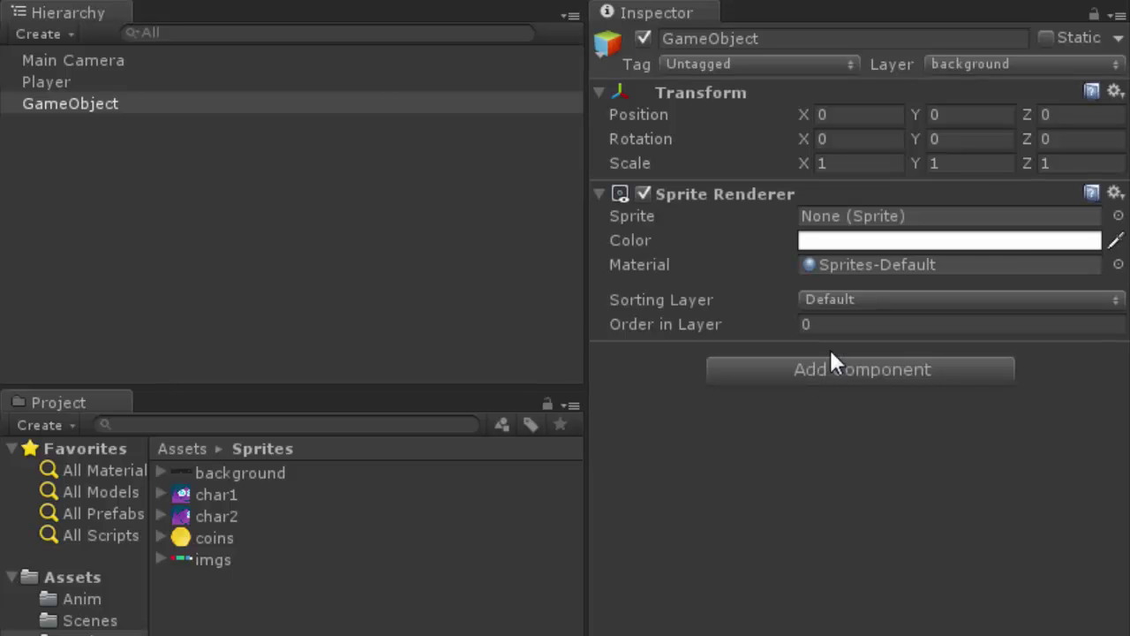
- Set the background sprite as the image of the GameObject's Sprite Renderer
click(1118, 215)
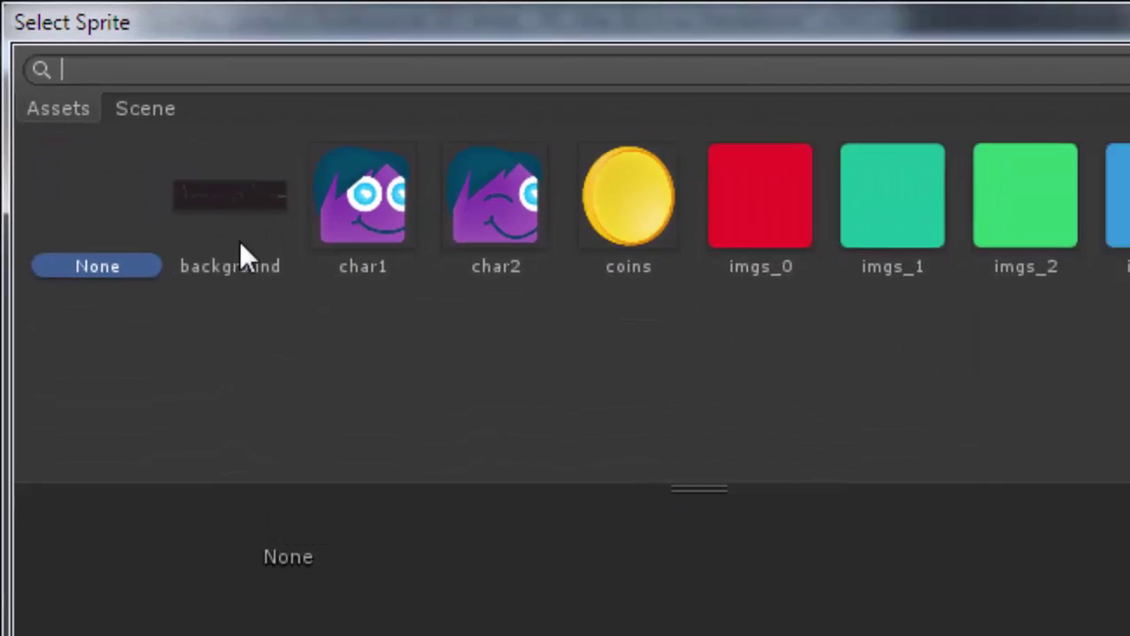
click(239, 241)
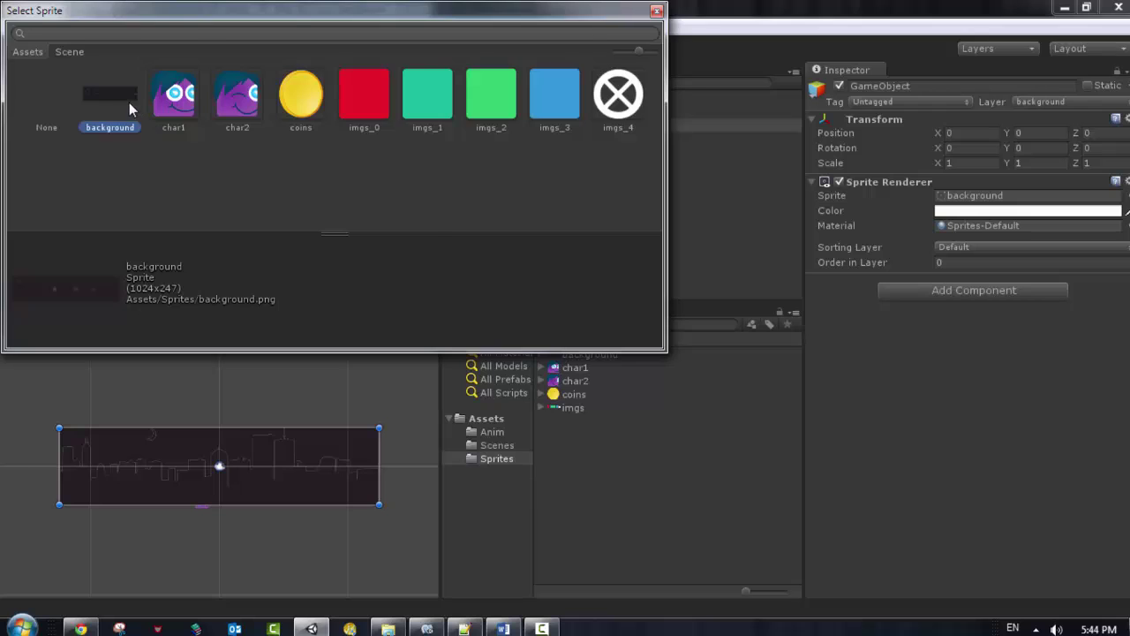
double_click(129, 103)
scroll(255, 495, down, 2)
scroll(254, 496, up, 3)
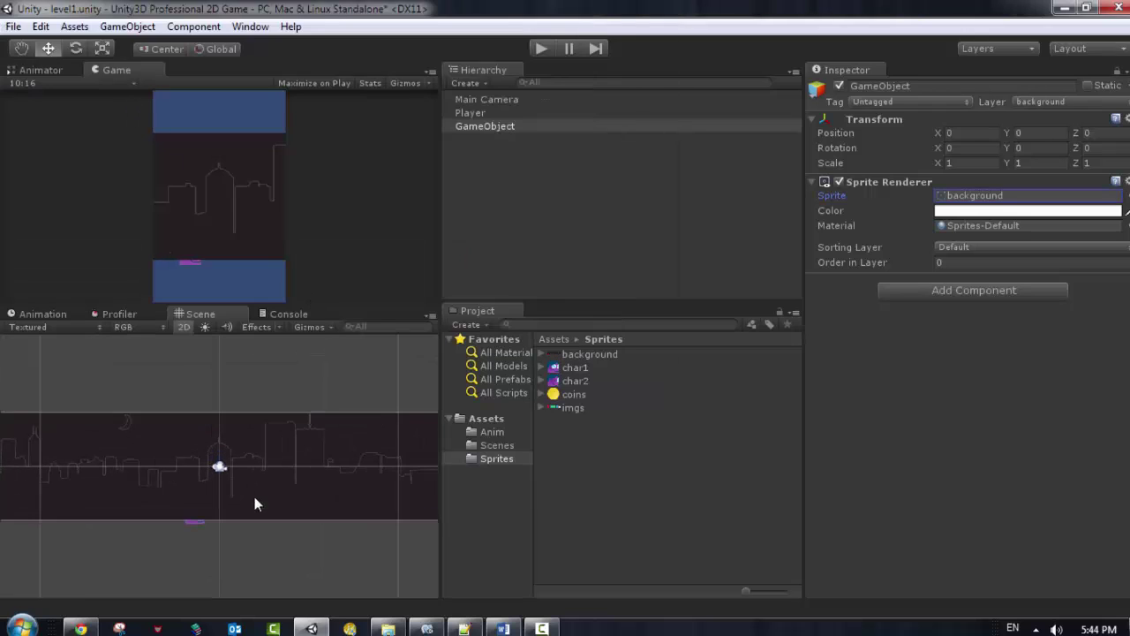
scroll(295, 452, down, 1)
scroll(298, 448, down, 3)
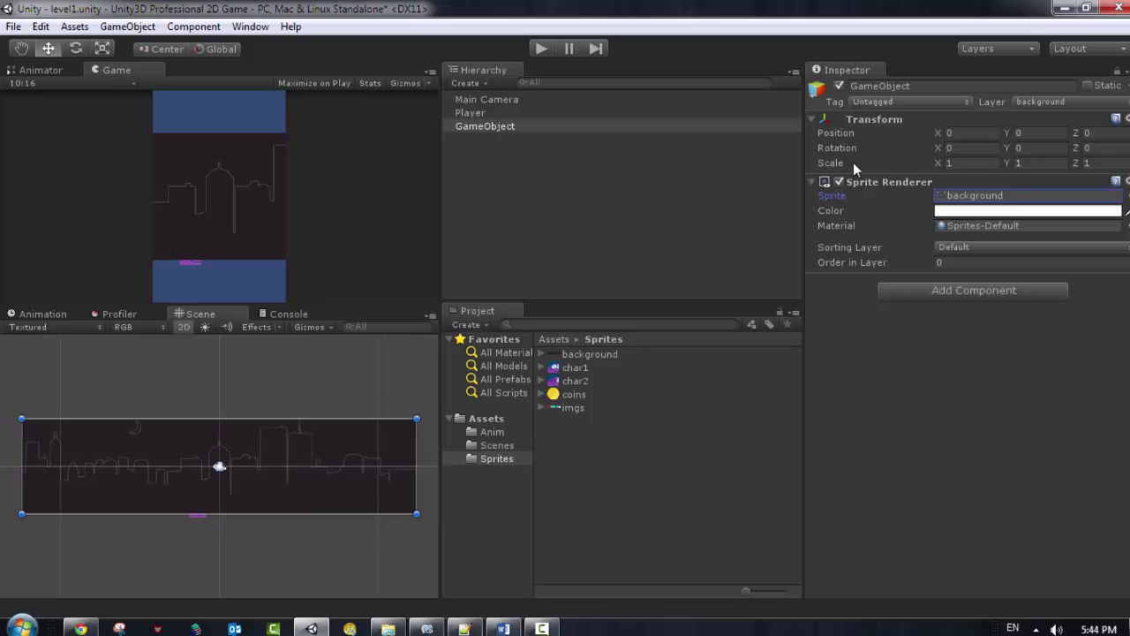
- Compare the settings of Player and GameObject, and test-run the scene to check how their sprites overlap
click(369, 94)
click(469, 114)
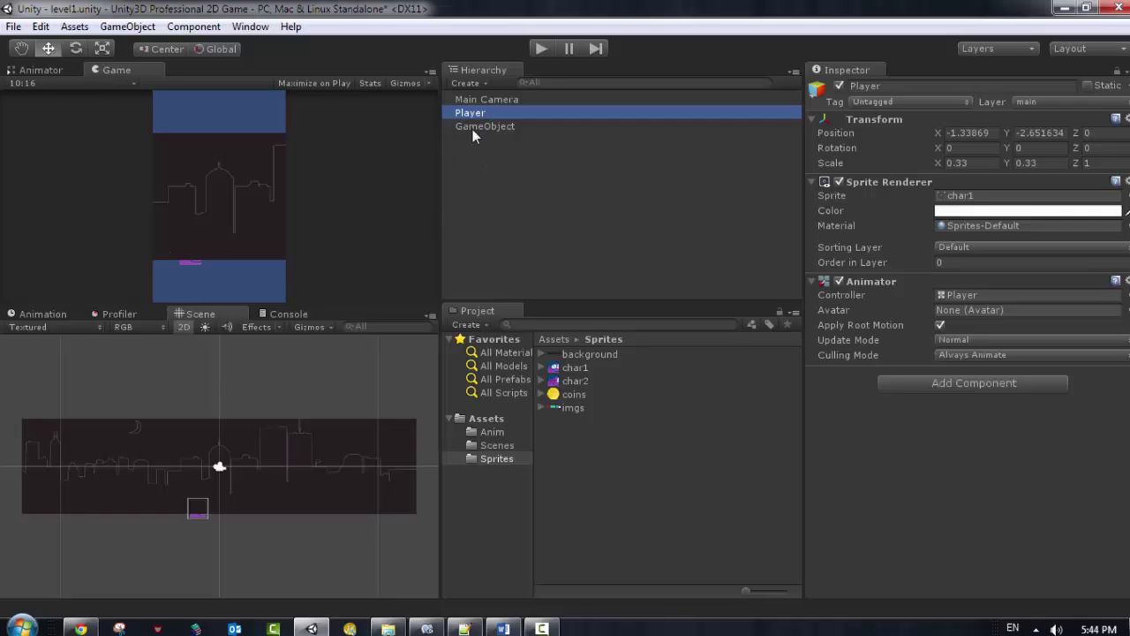
key(F2)
click(474, 124)
click(472, 117)
click(490, 126)
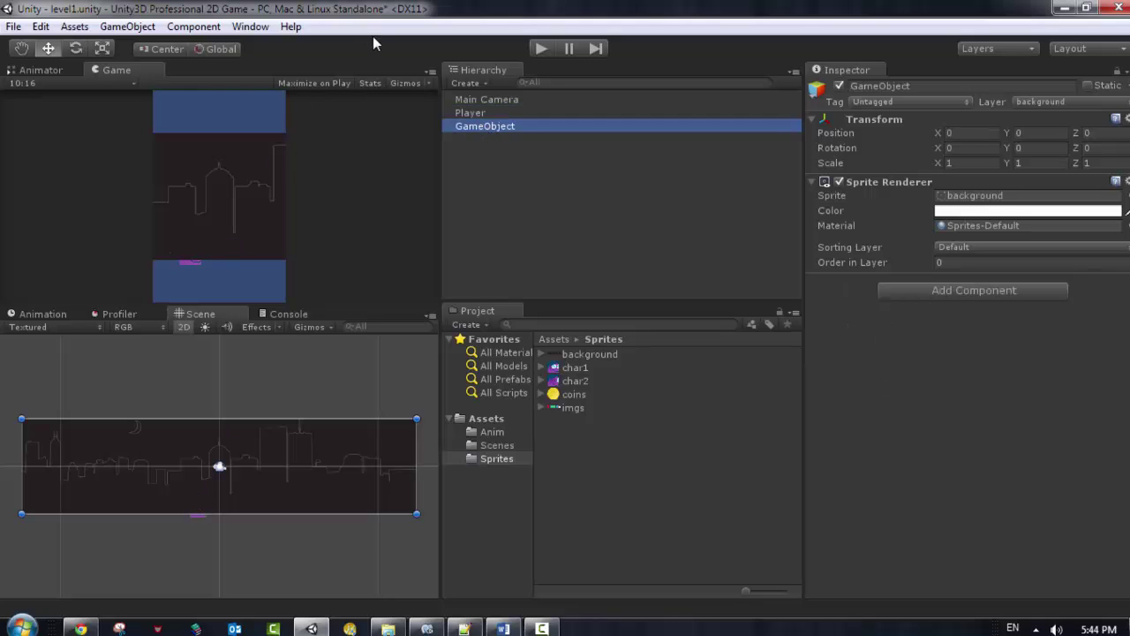
click(541, 49)
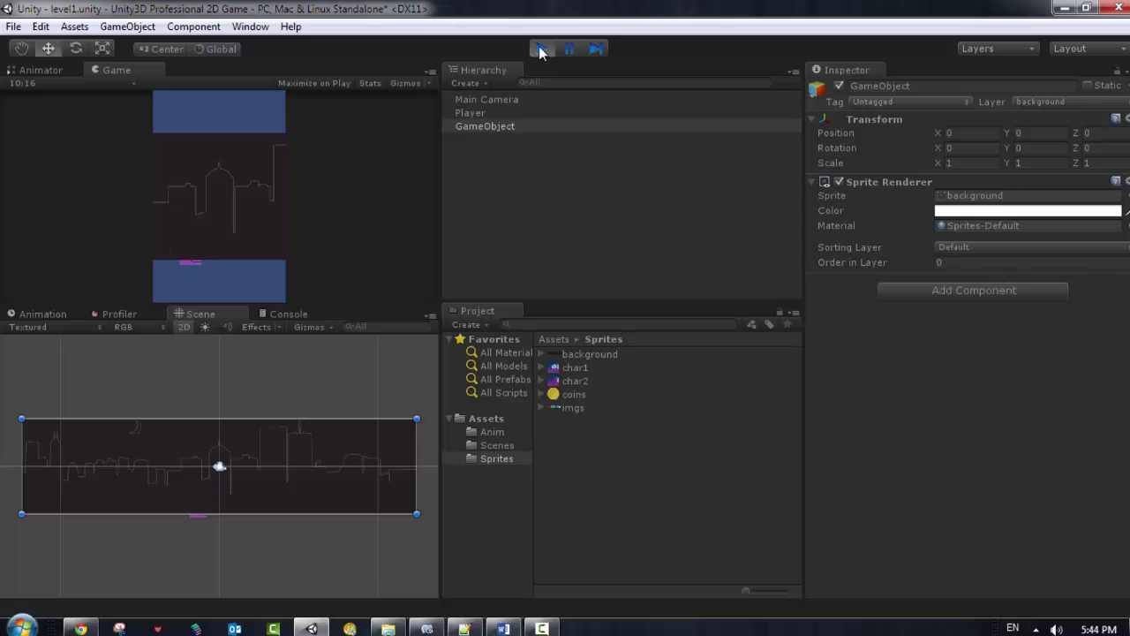
click(541, 49)
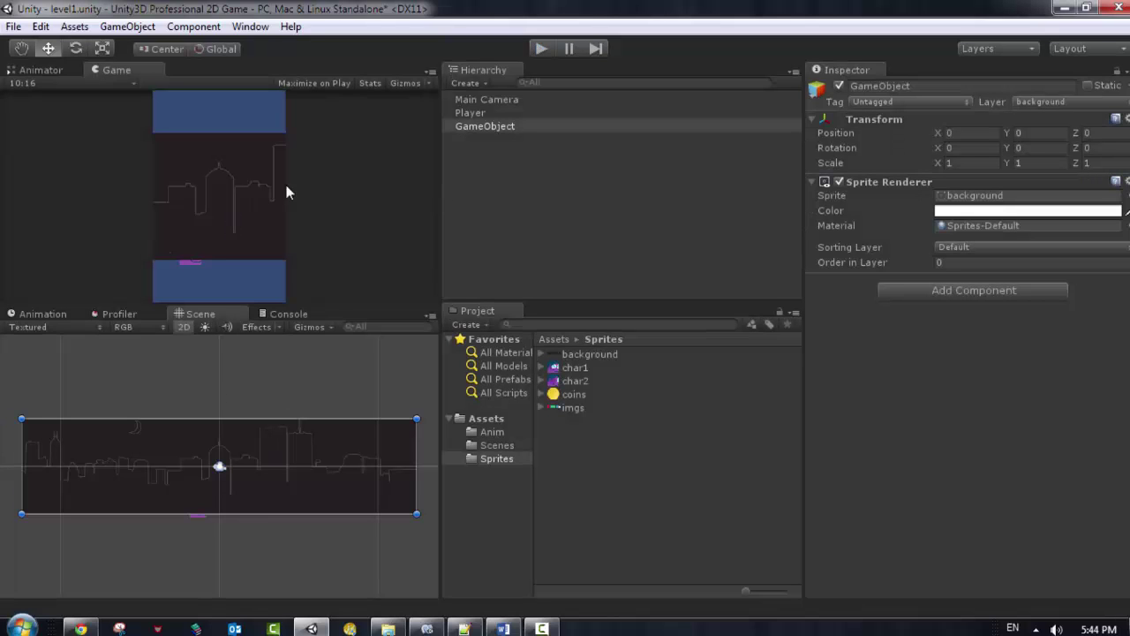
- Rename the GameObject that holds the background sprite as Background
click(474, 125)
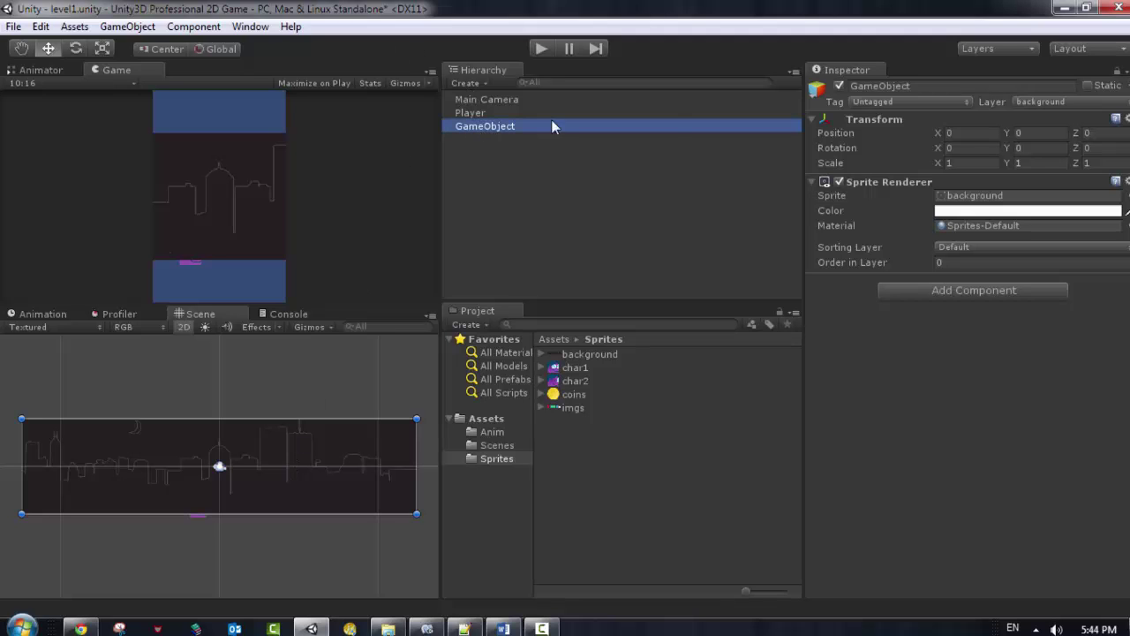
click(933, 86)
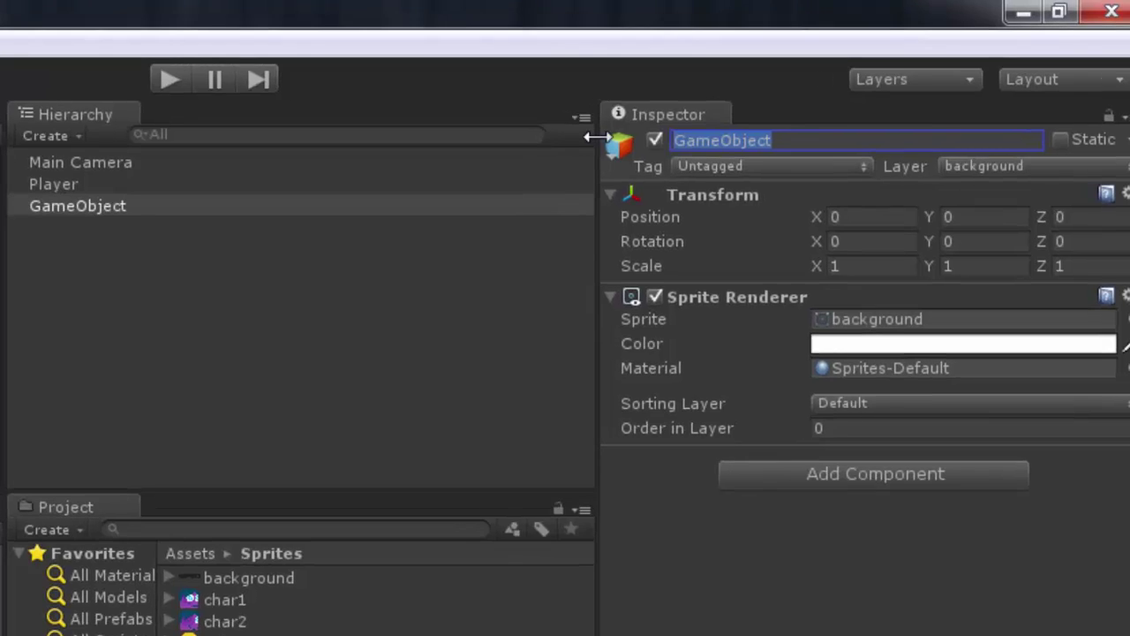
text(Background)
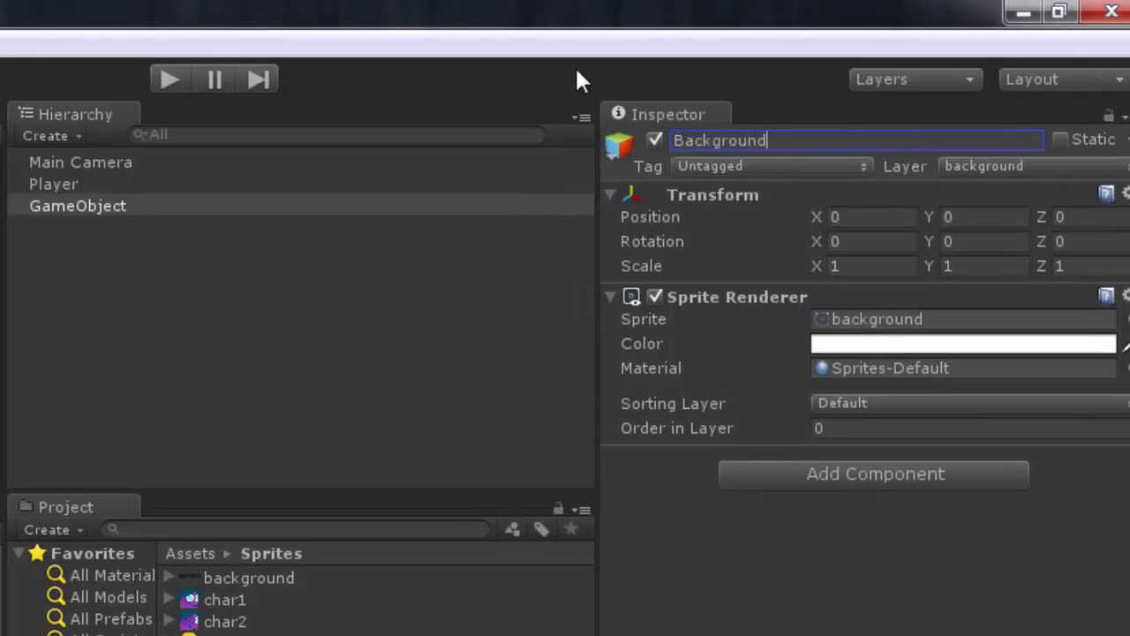
key(Return)
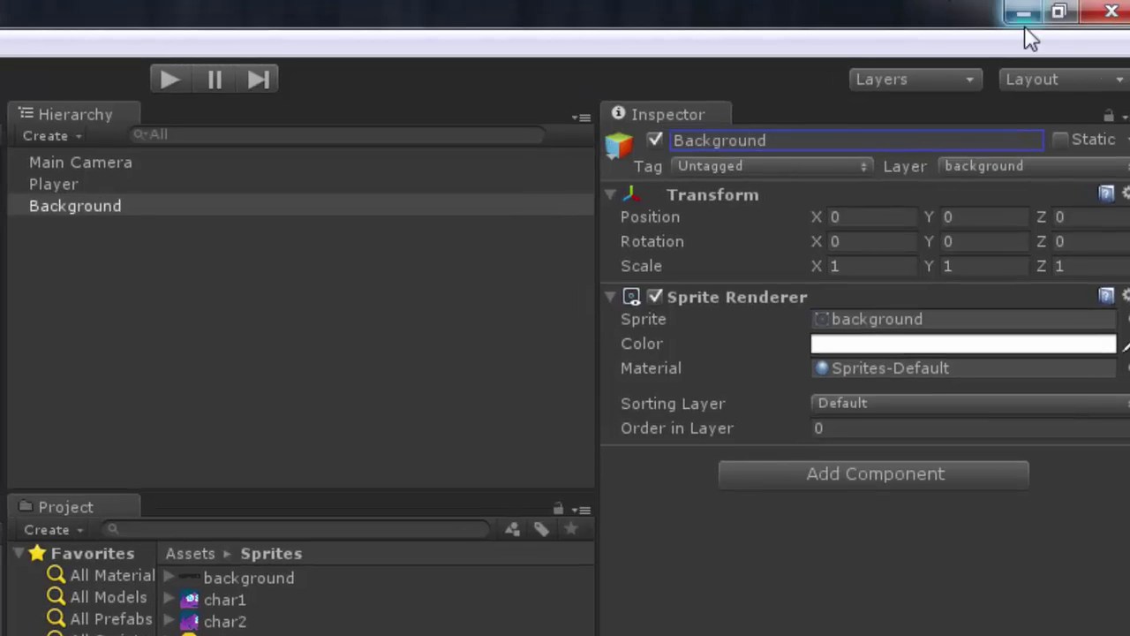
- Move Background back along the Z axis in the 3D scene view to a Z position of about 4.31
click(870, 219)
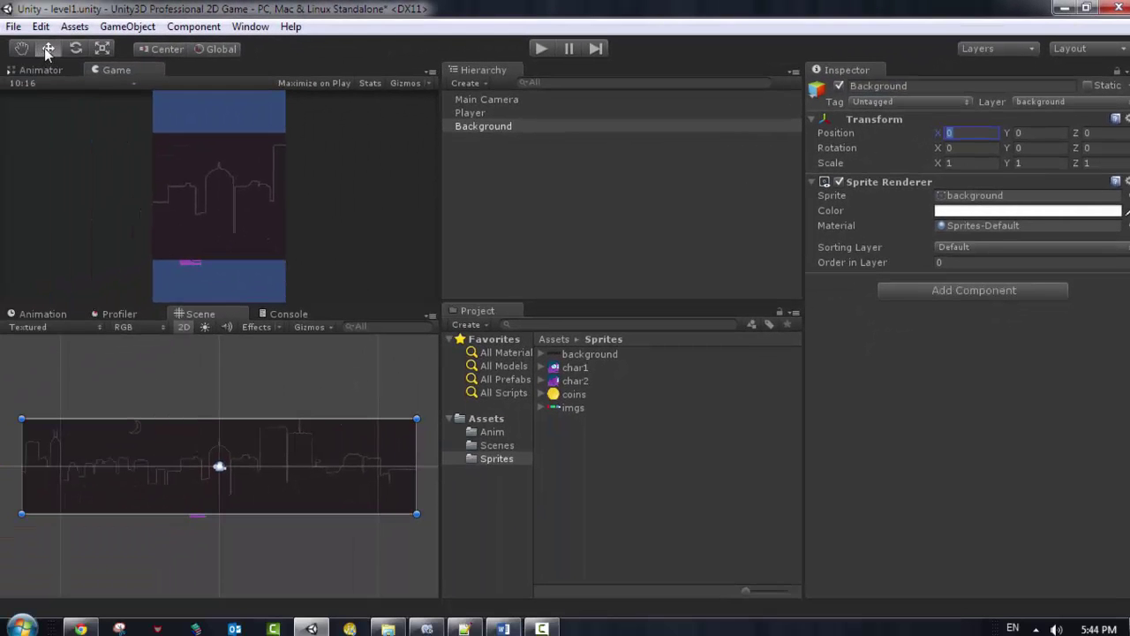
click(45, 47)
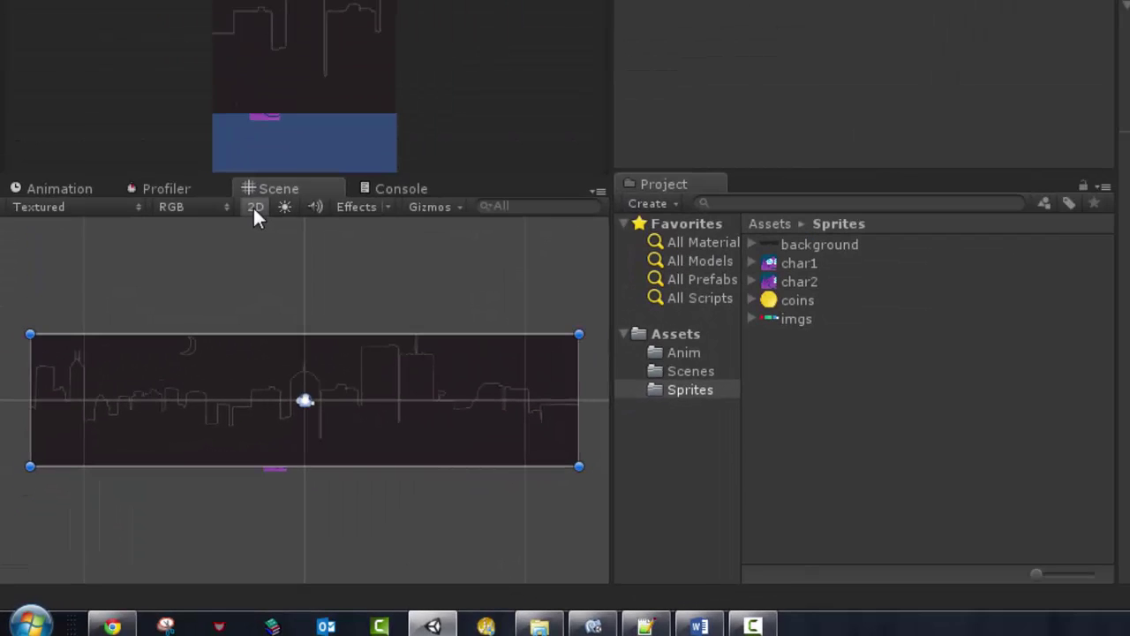
click(254, 209)
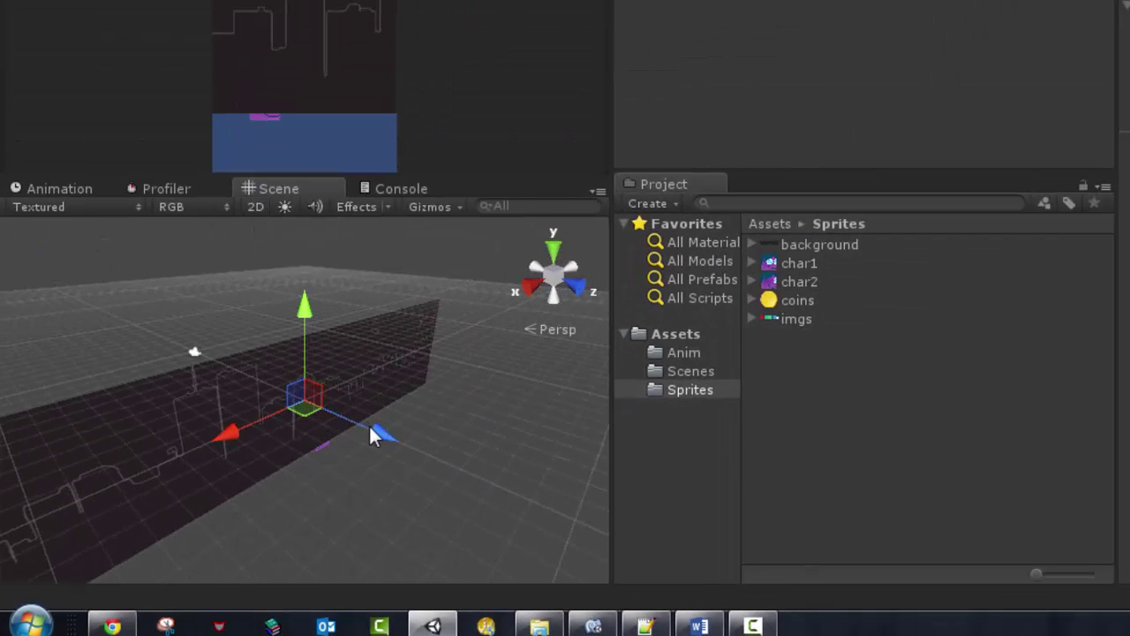
drag(386, 435, 396, 439)
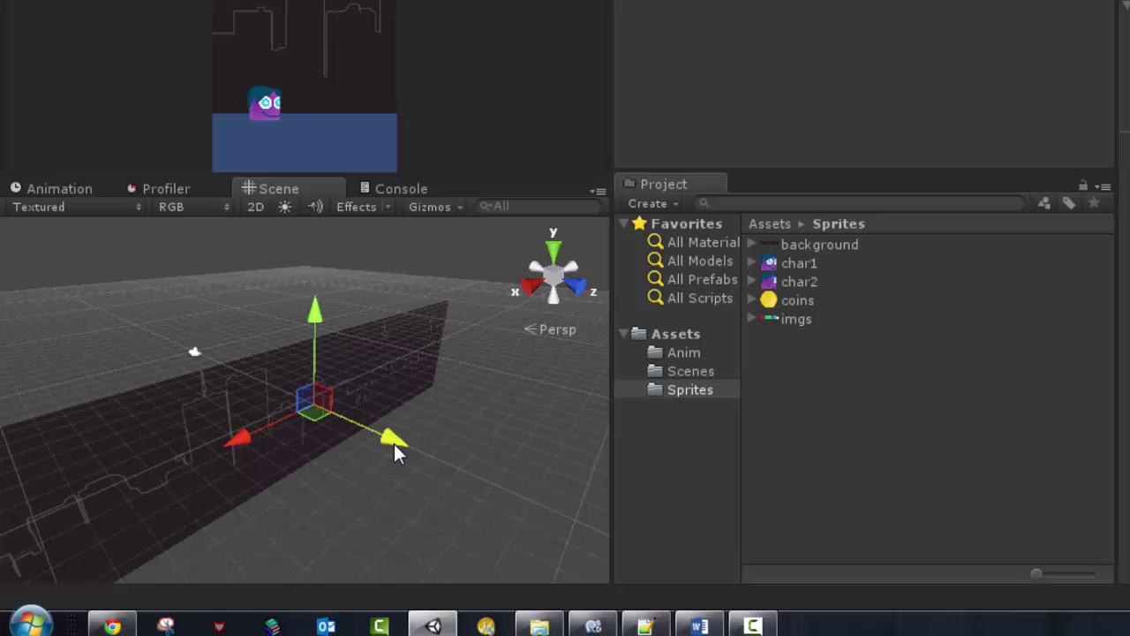
drag(394, 443, 439, 507)
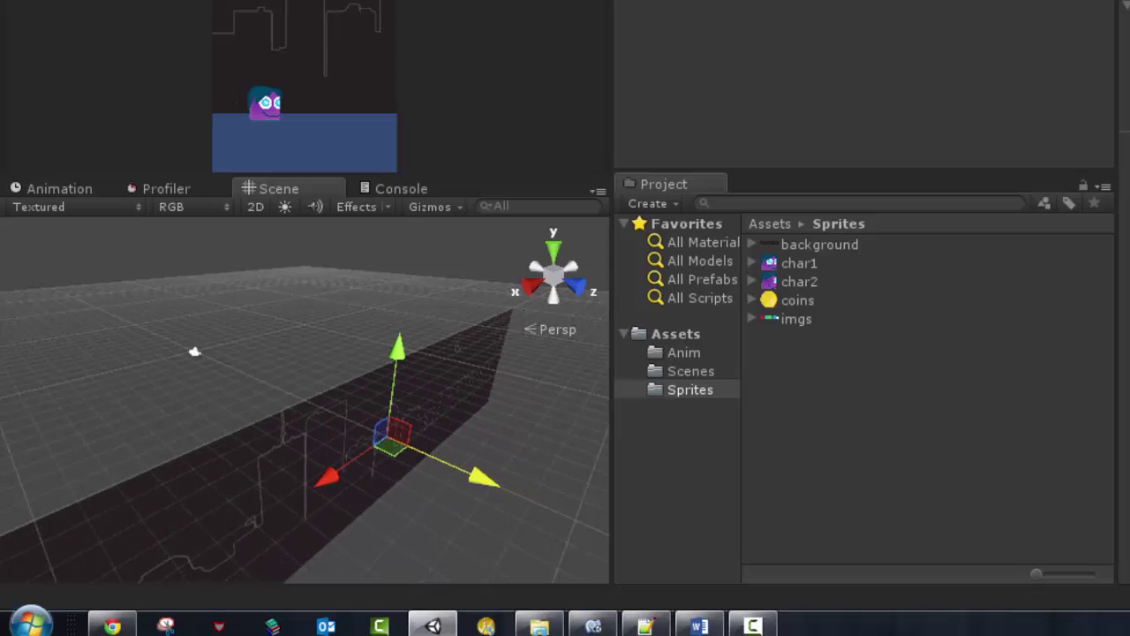
- Return the scene to 2D view, scale Background to about 1.51 in X and 1.69 in Y, and test-run the scene
key(r)
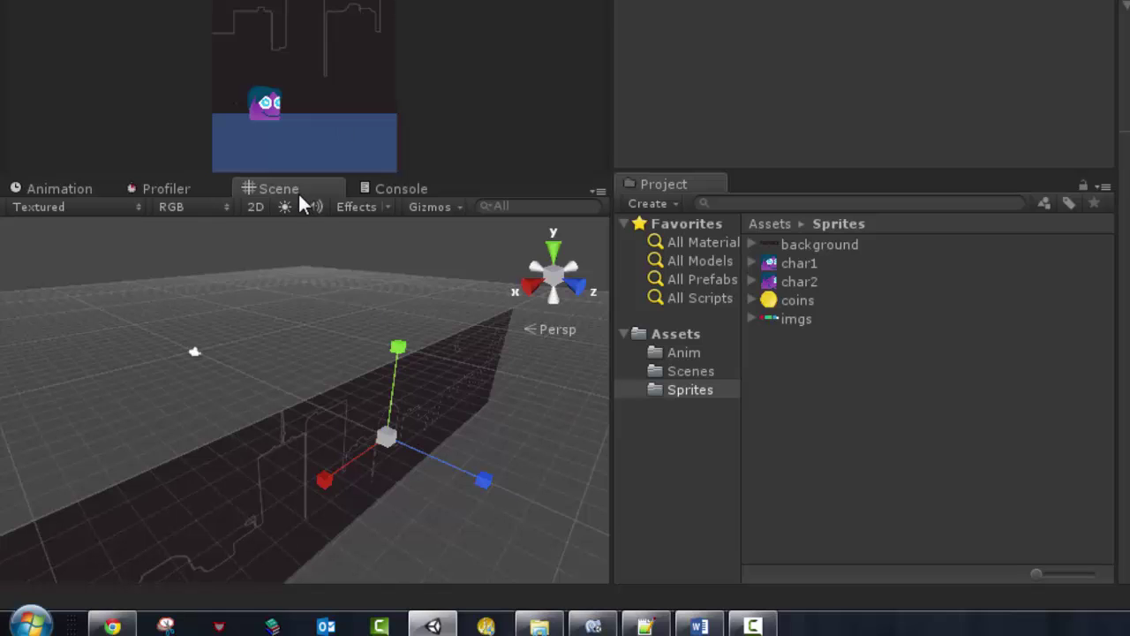
click(253, 208)
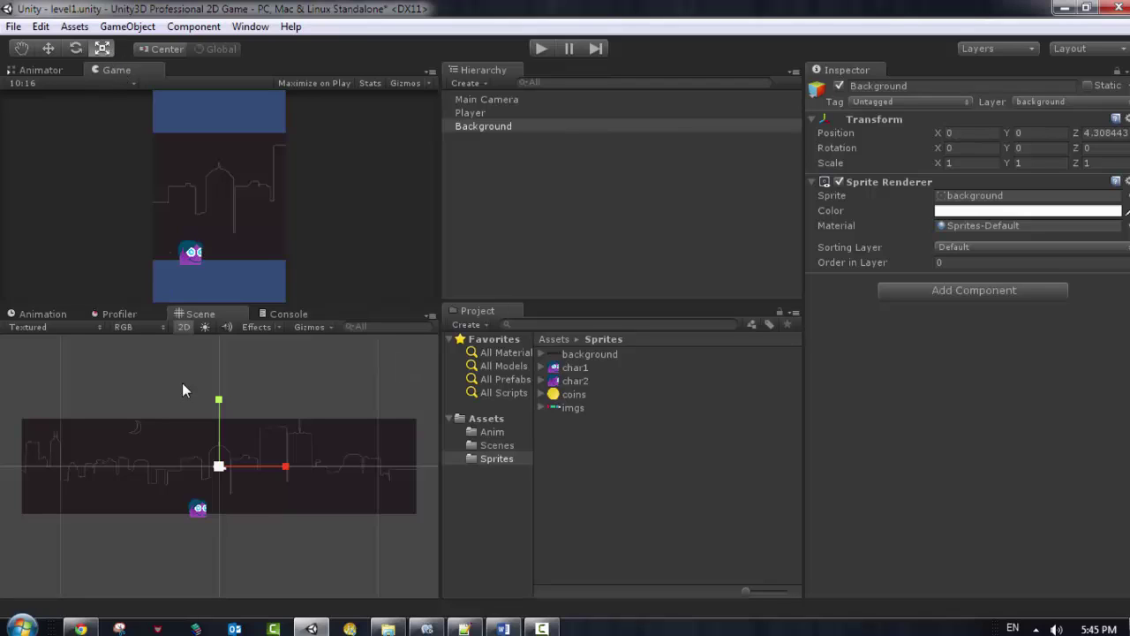
drag(224, 406, 224, 360)
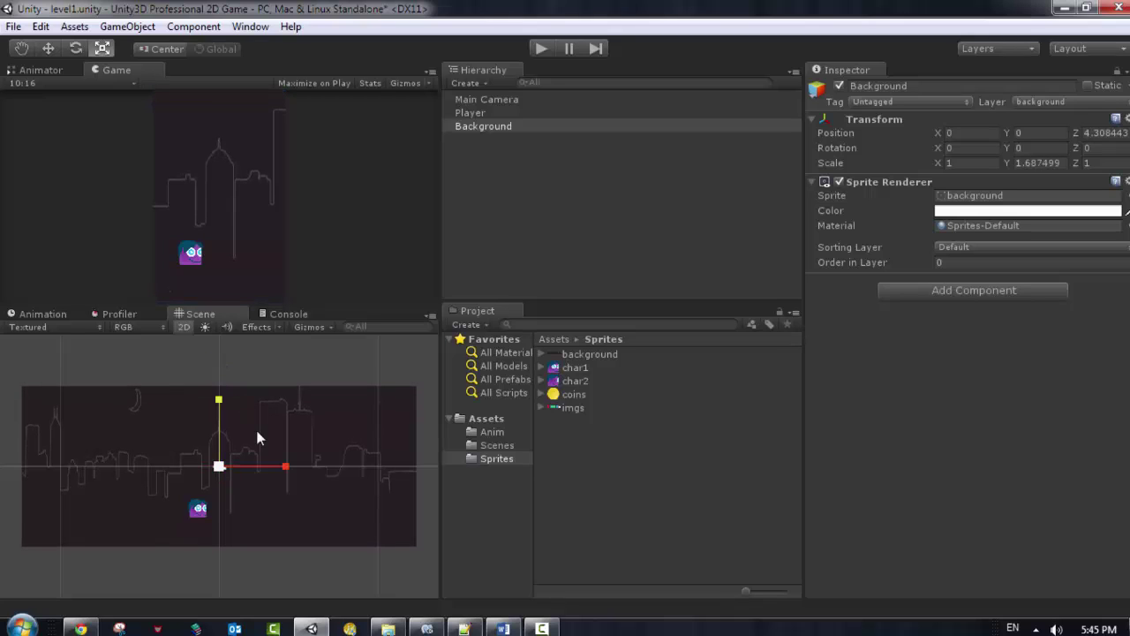
drag(286, 467, 321, 472)
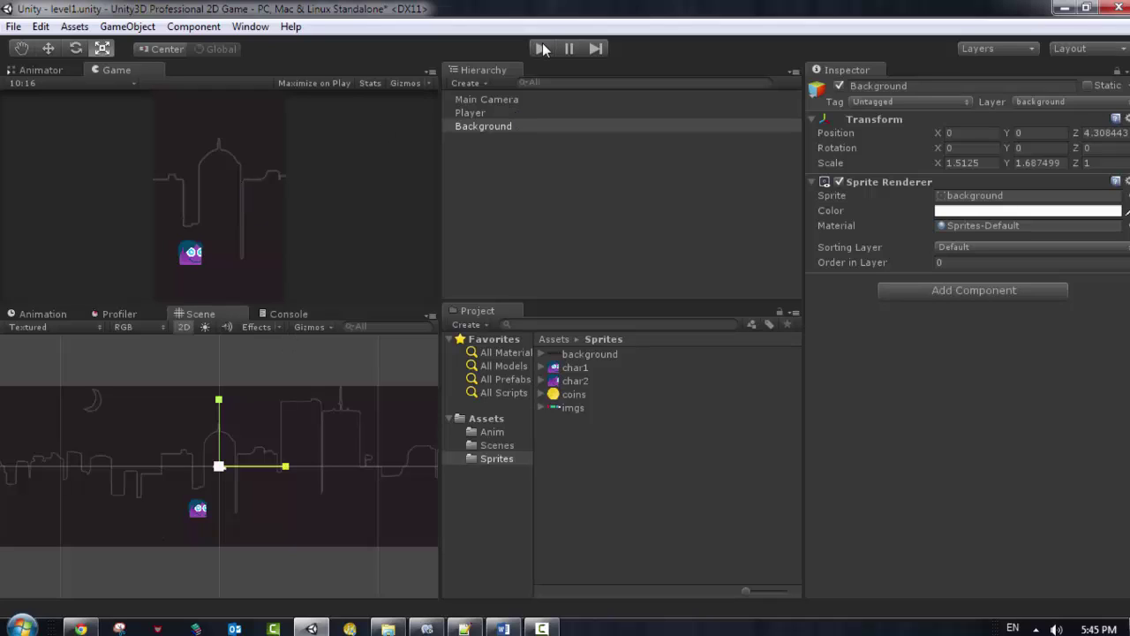
click(617, 210)
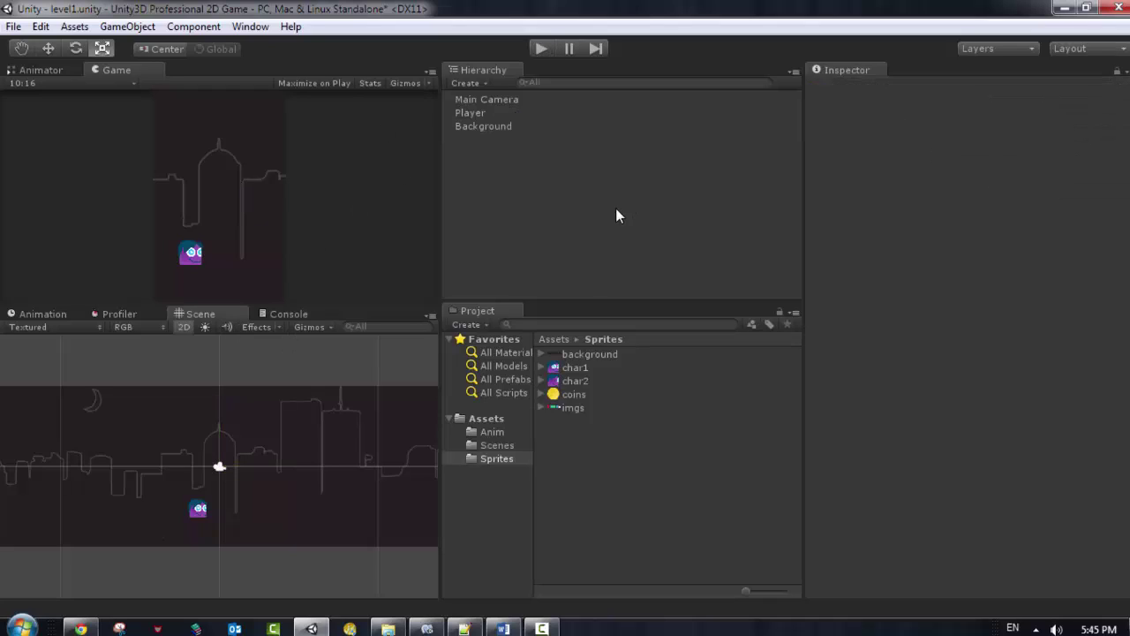
click(541, 48)
- Move Player up slightly in the scene to about X -1.44, Y -1.86
click(474, 126)
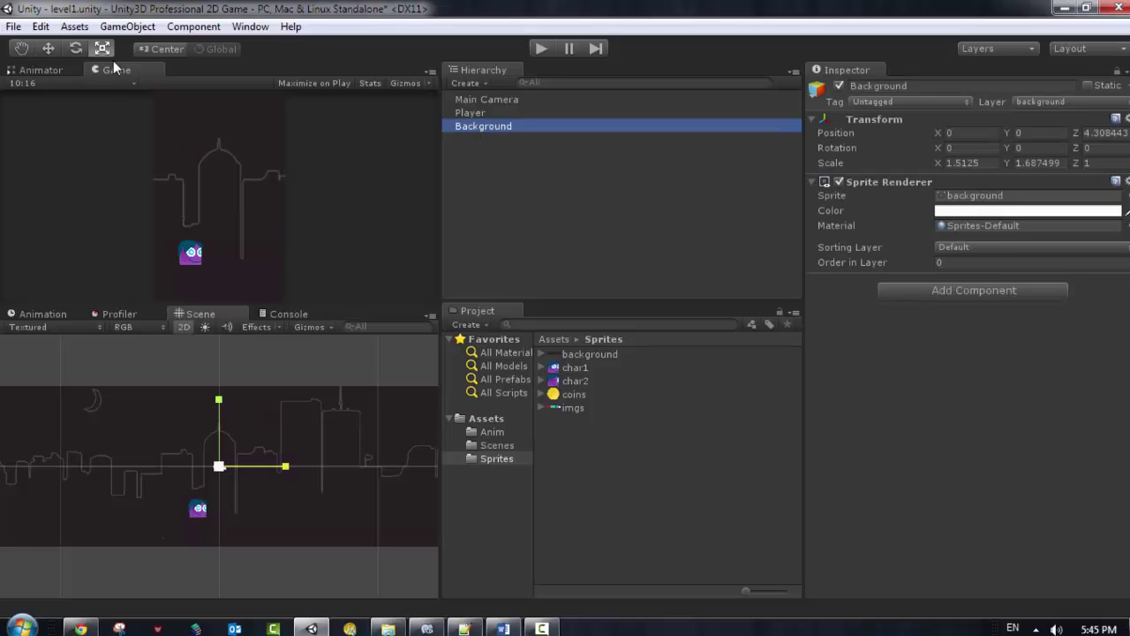
click(475, 114)
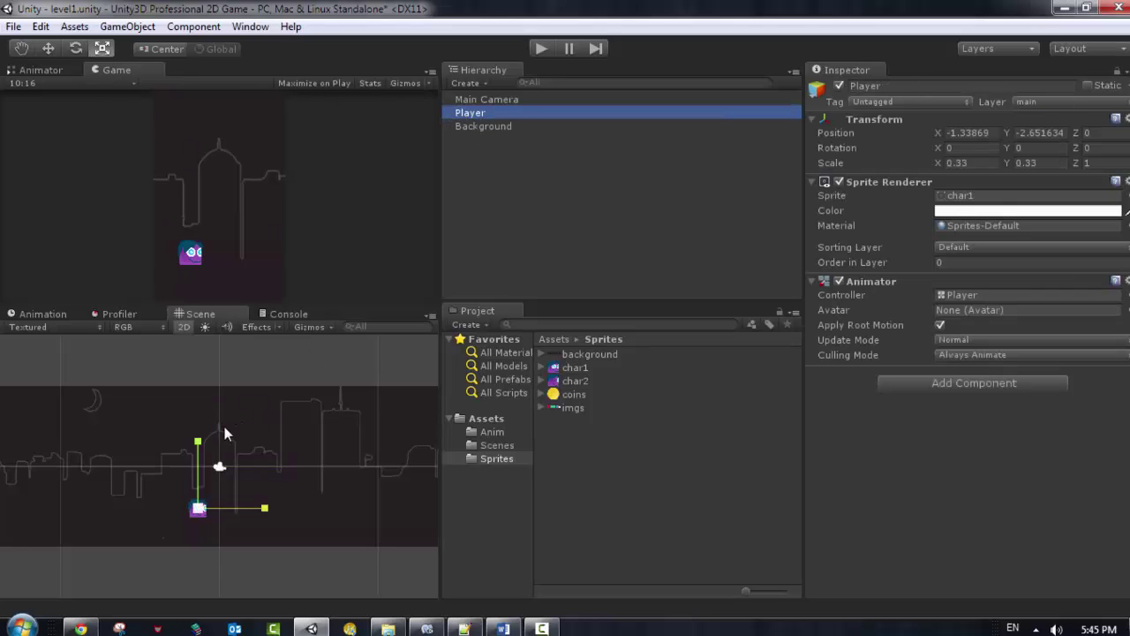
click(49, 48)
drag(203, 517, 199, 505)
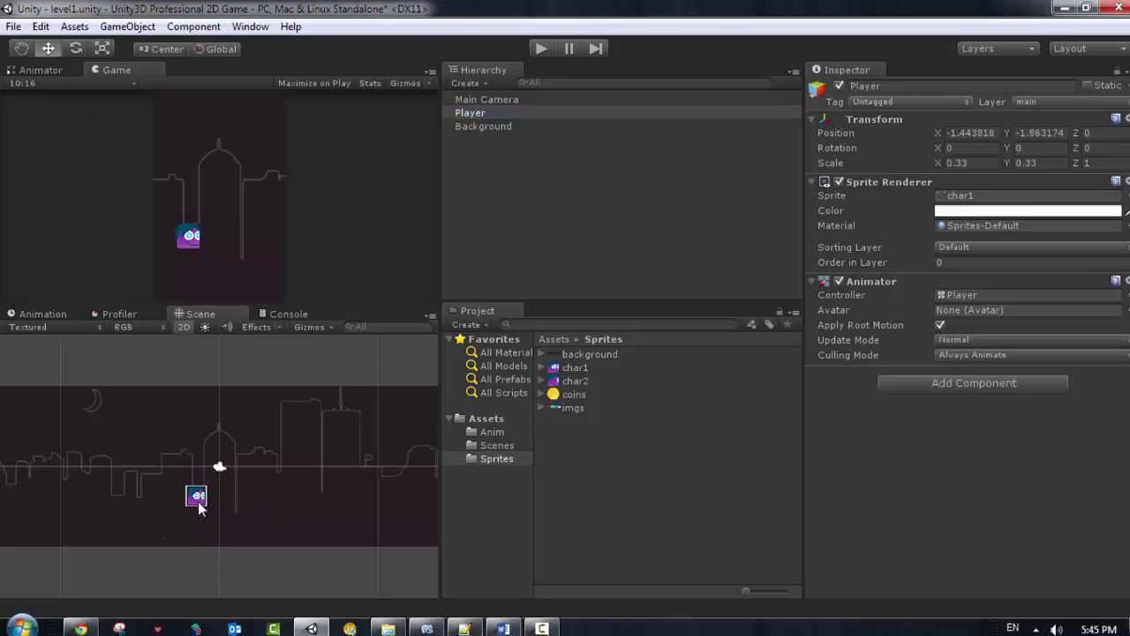
click(650, 284)
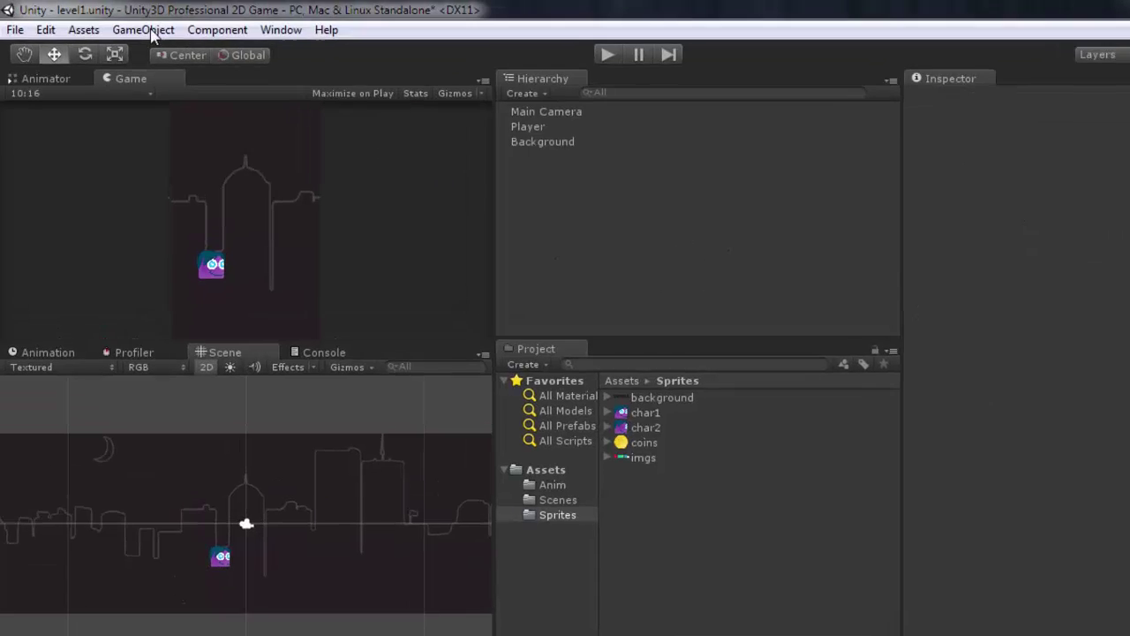
- Create a new empty GameObject and name it box
click(127, 27)
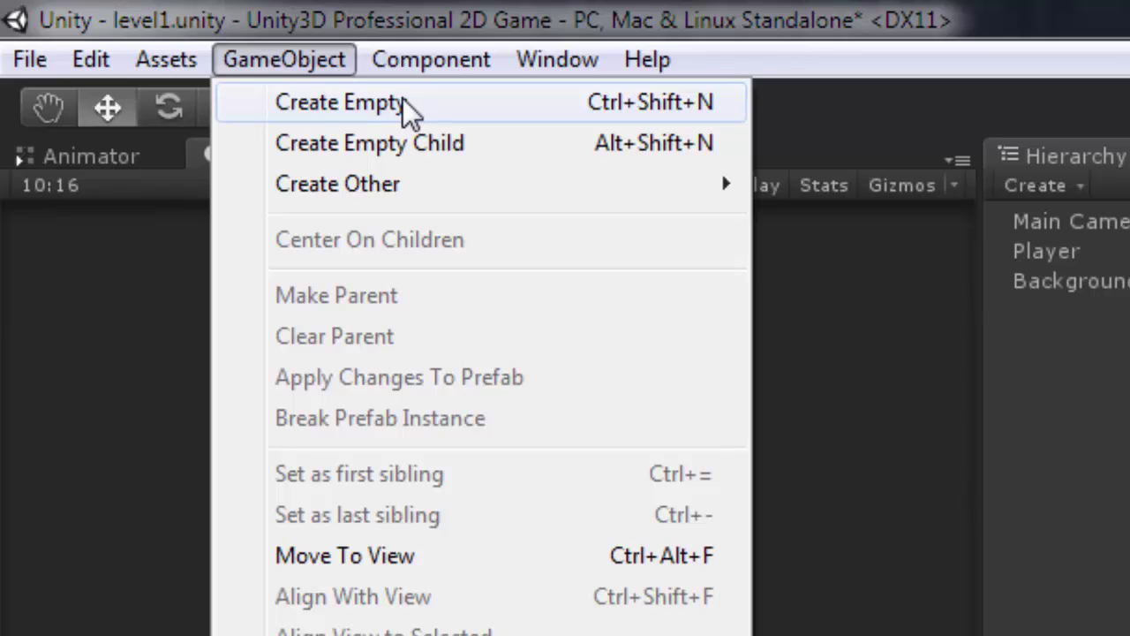
click(323, 112)
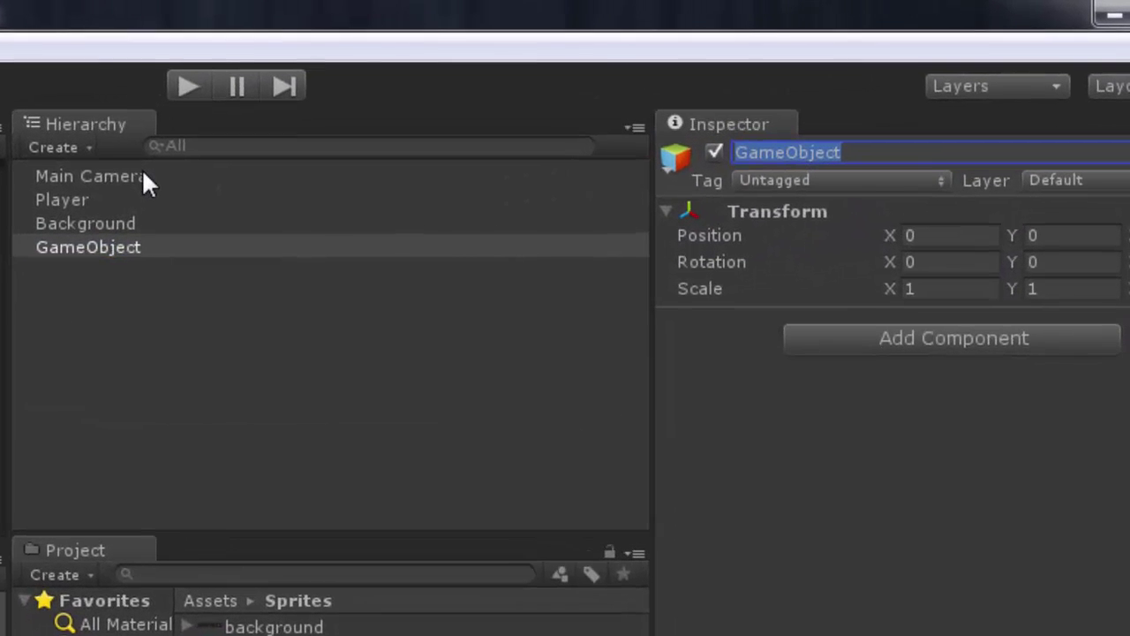
text(b)
key(BackSpace)
text(box)
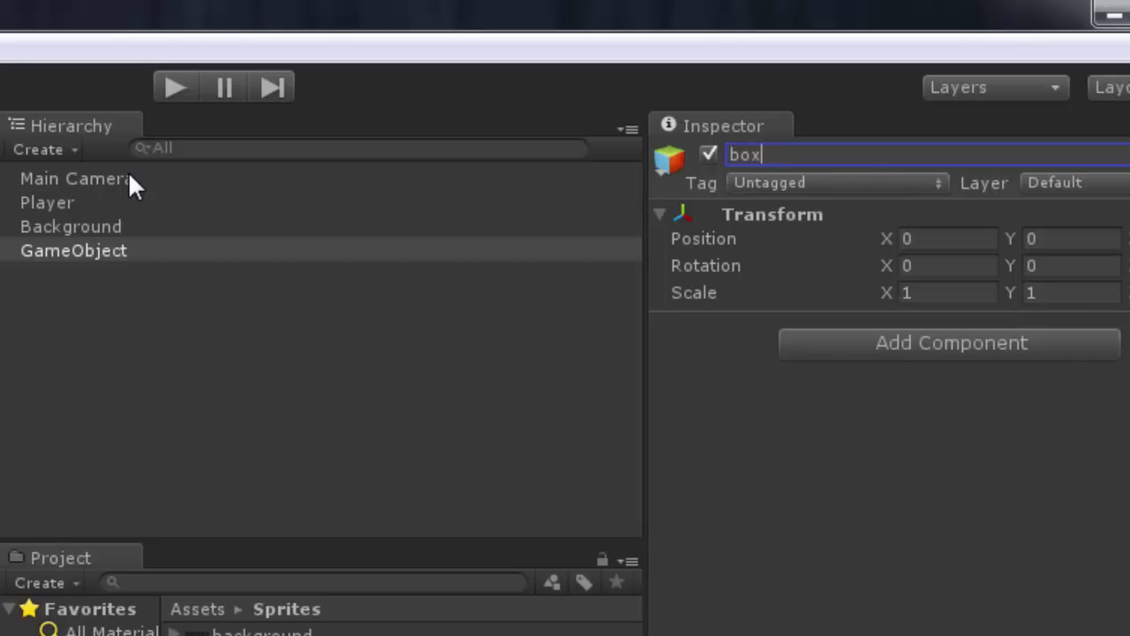
key(Return)
- Add a Sprite Renderer component to box and set its sprite to the red imgs_0
click(61, 253)
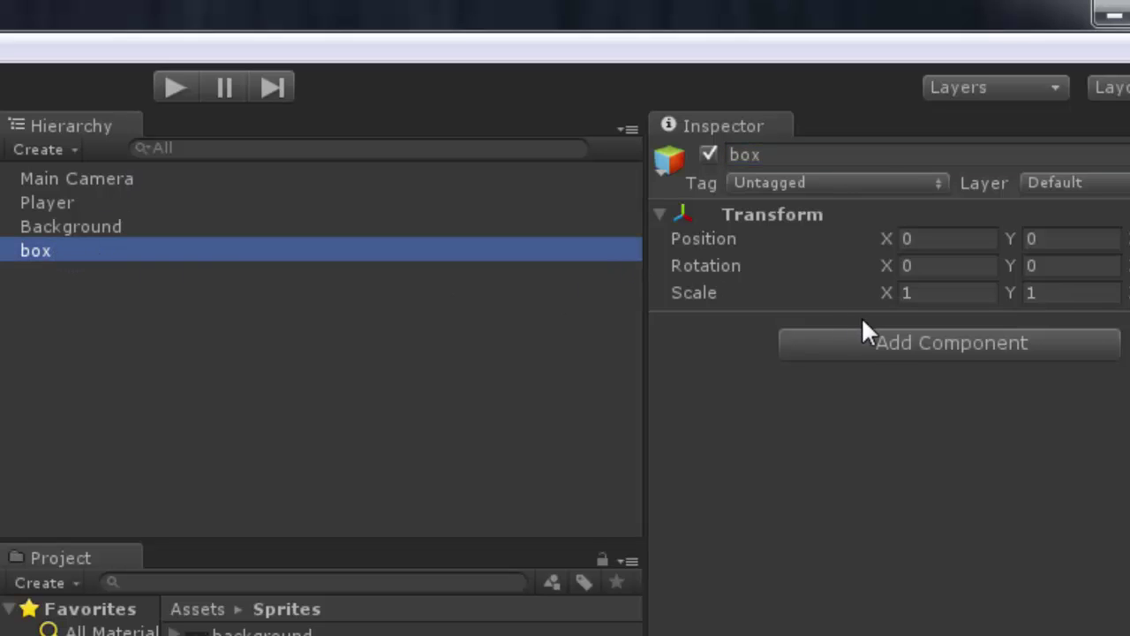
click(907, 342)
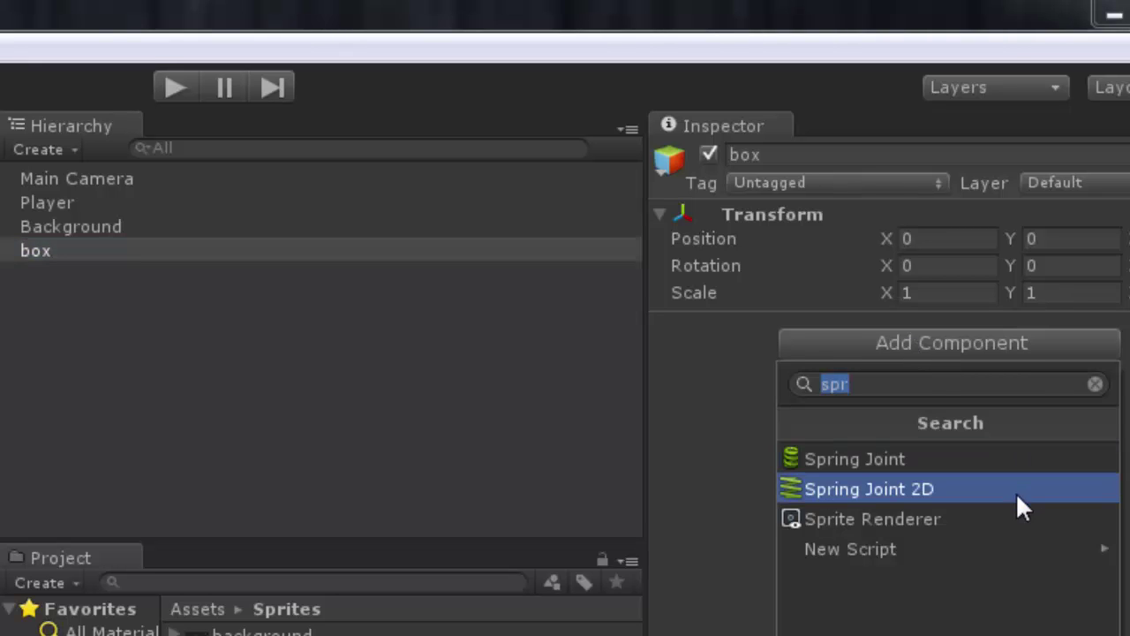
click(908, 519)
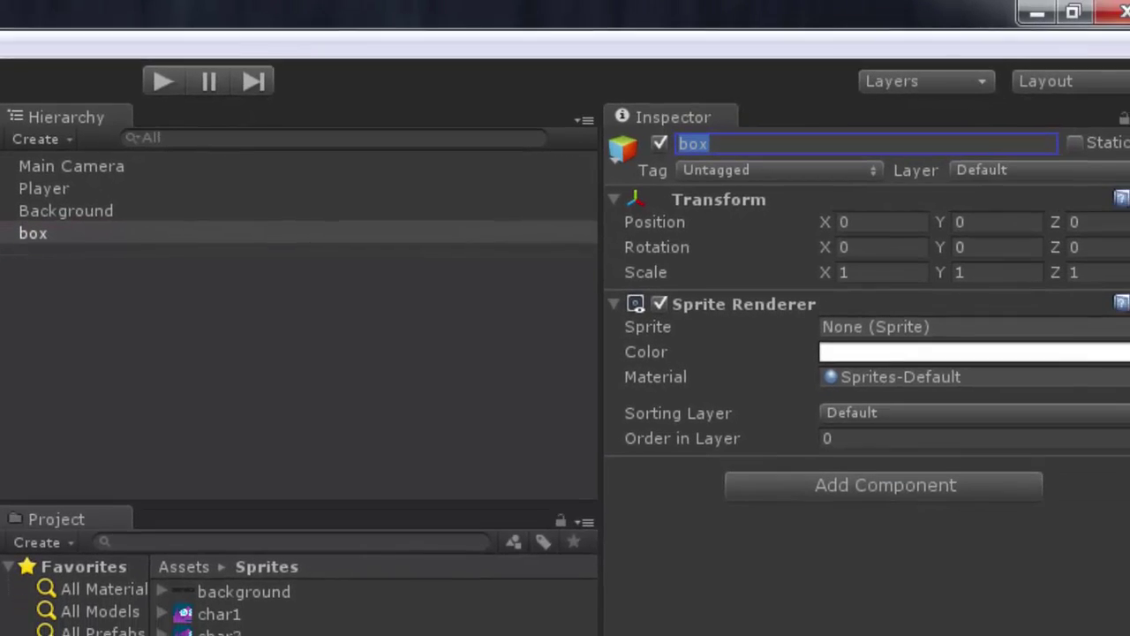
click(1118, 318)
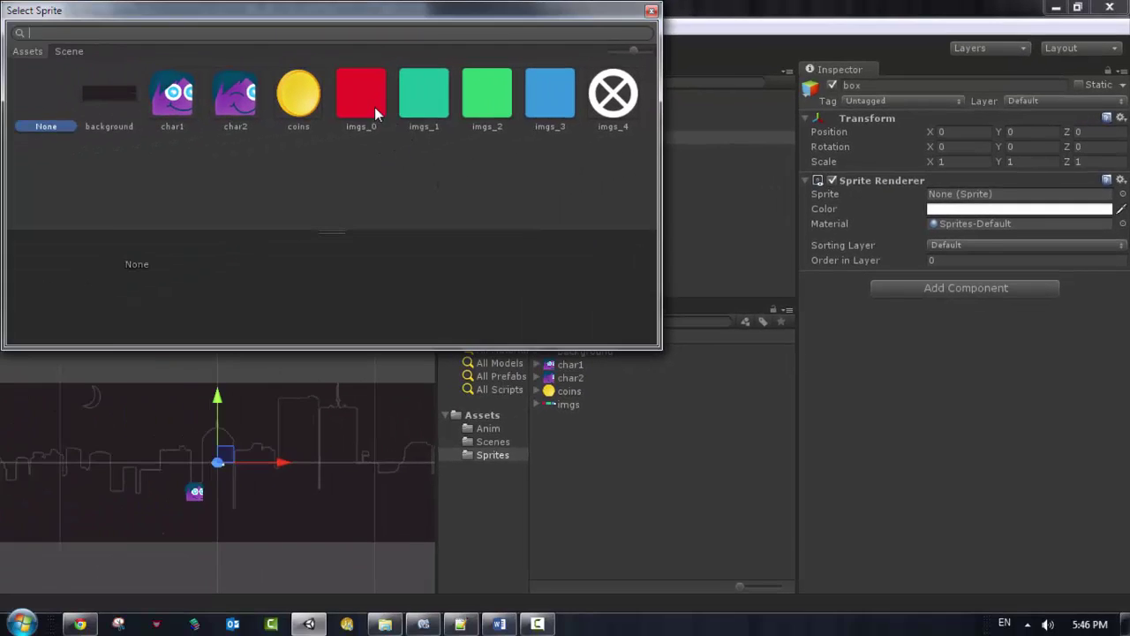
click(386, 106)
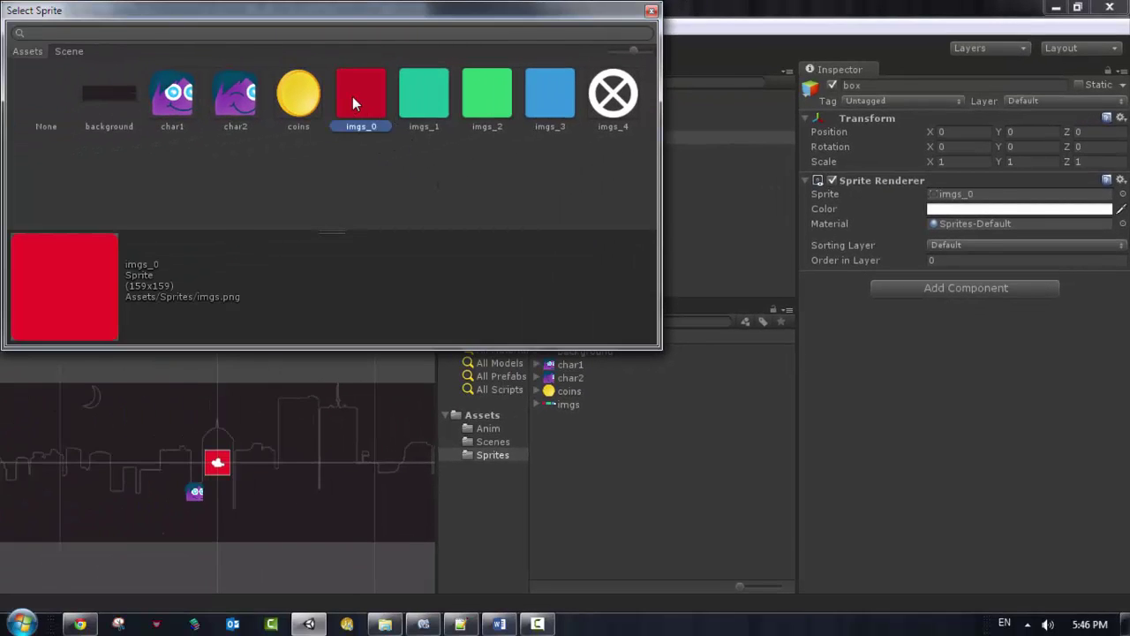
double_click(352, 96)
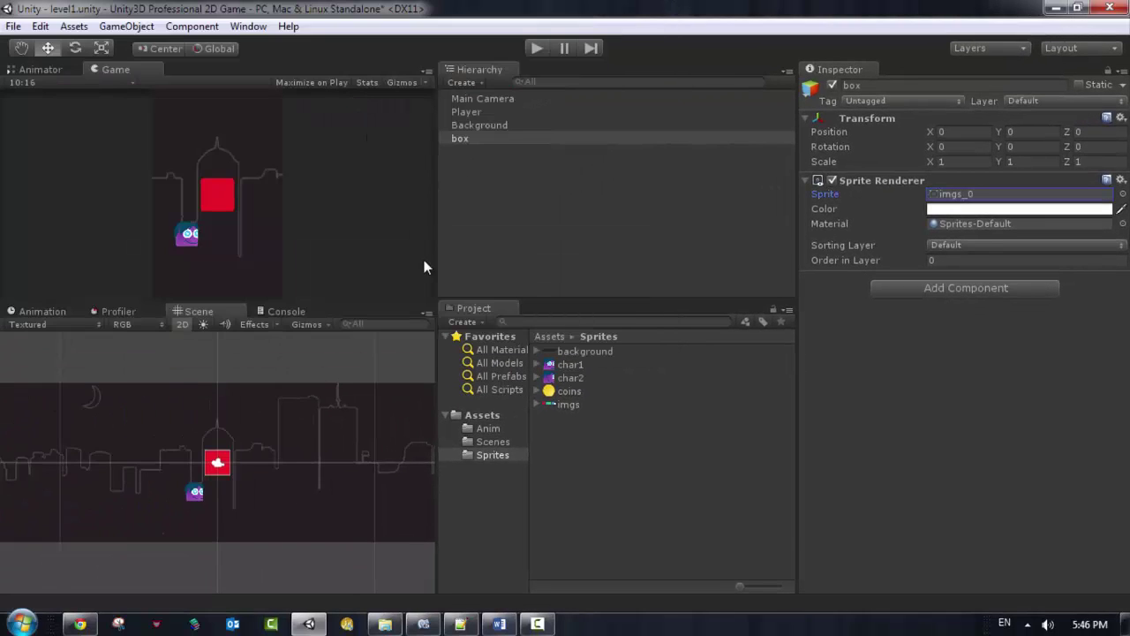
- Place box just below Player at about X -1.47, Y -3.78 and test-run the scene
click(485, 143)
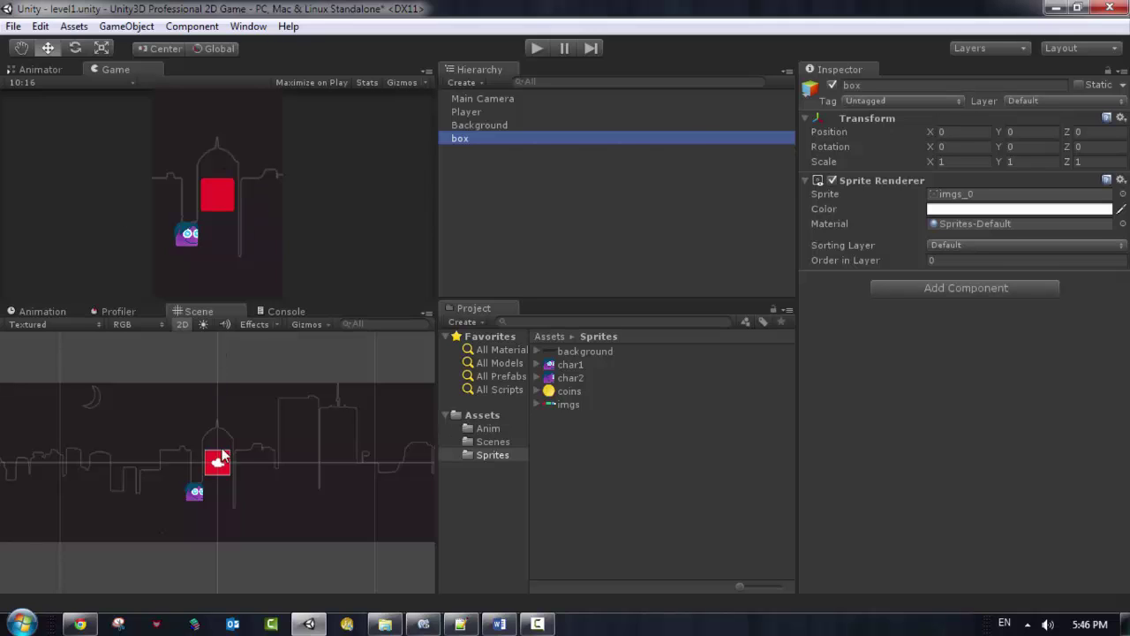
drag(221, 468, 190, 528)
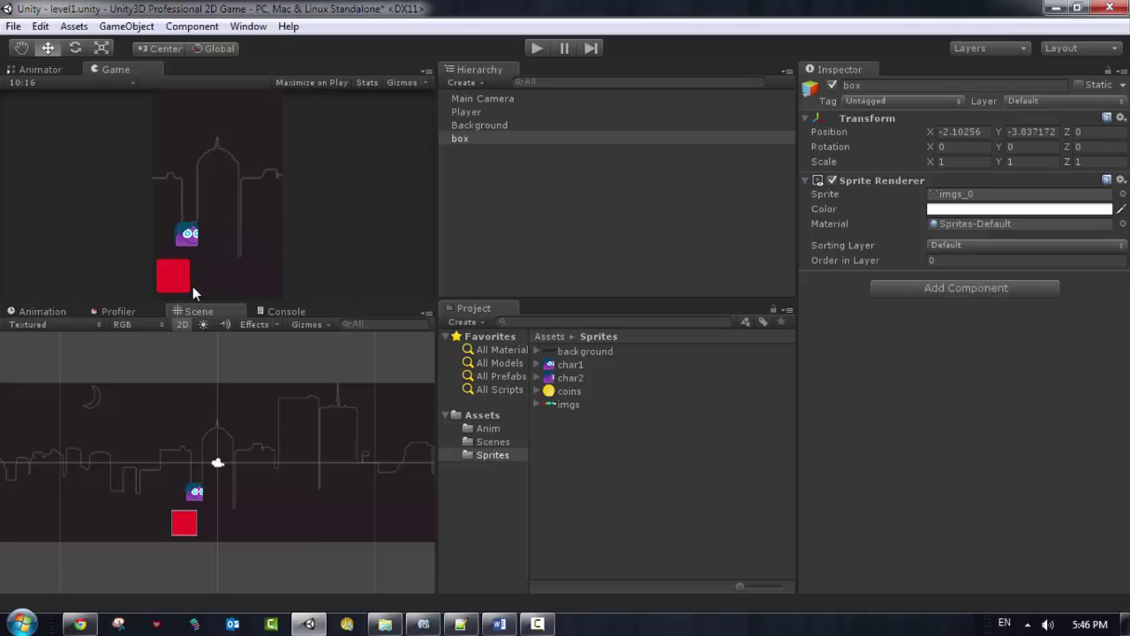
drag(181, 538, 200, 528)
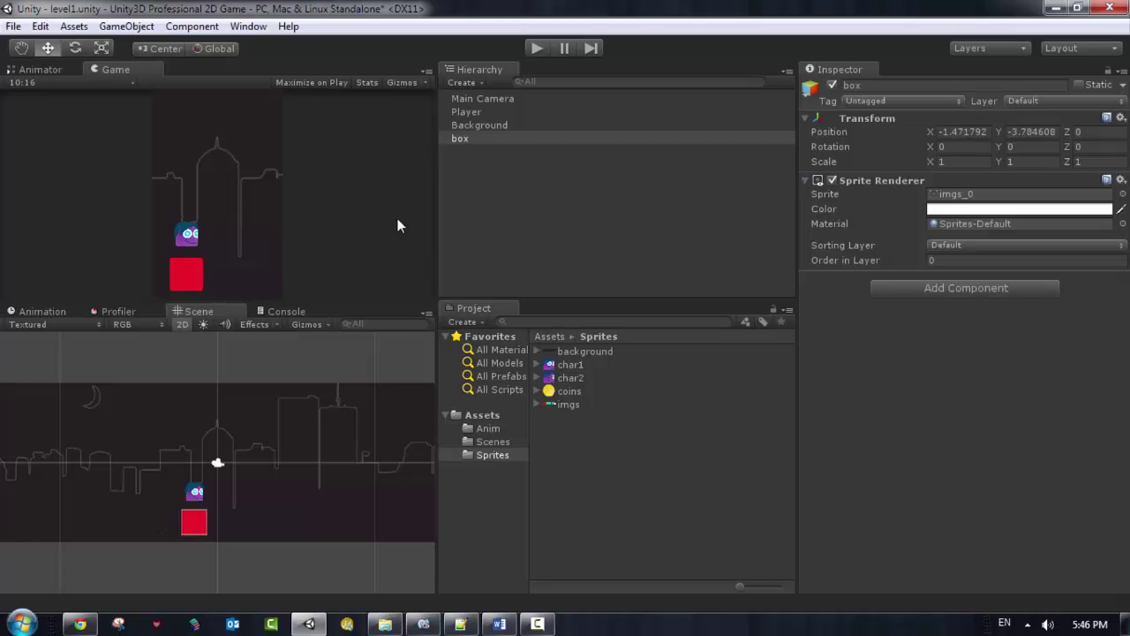
click(537, 48)
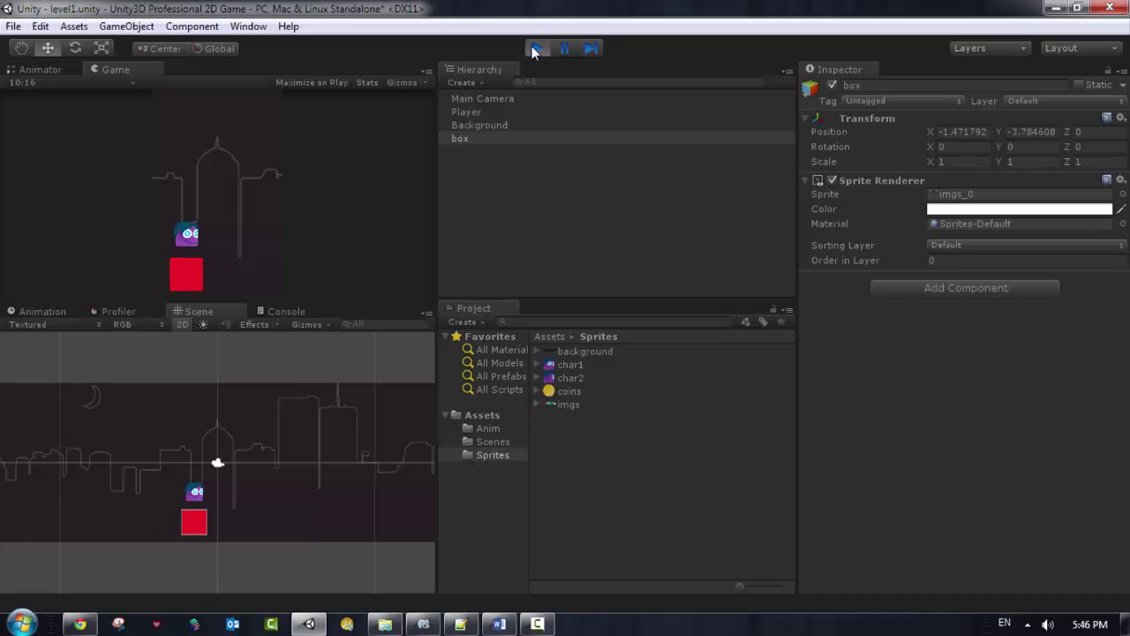
click(533, 46)
- Duplicate the box object and rename the copy coin
click(565, 393)
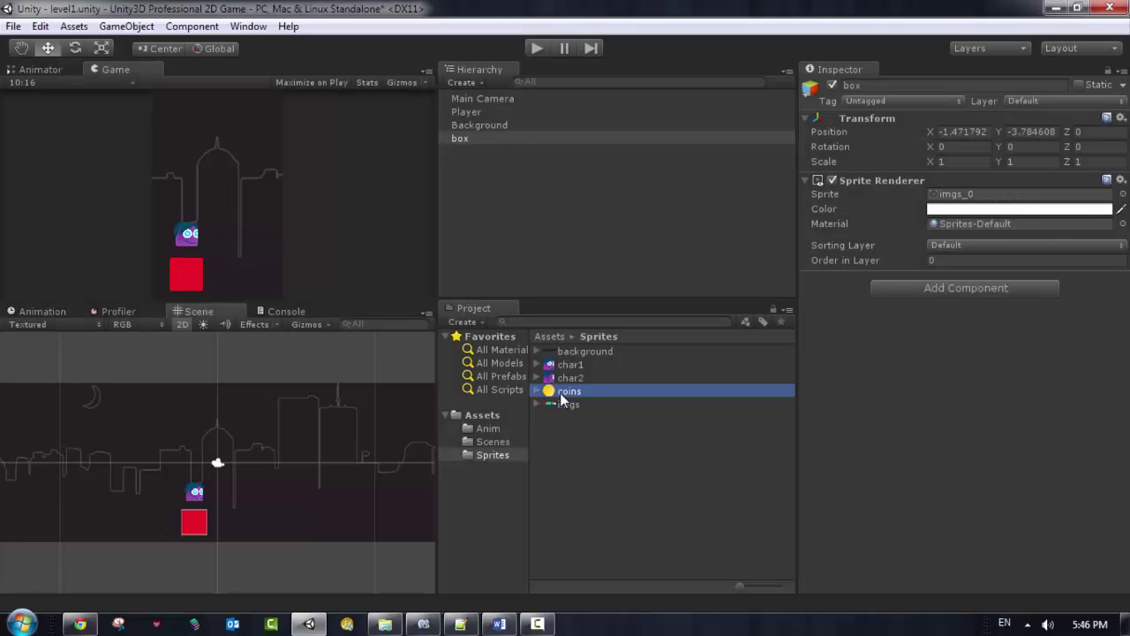
click(461, 140)
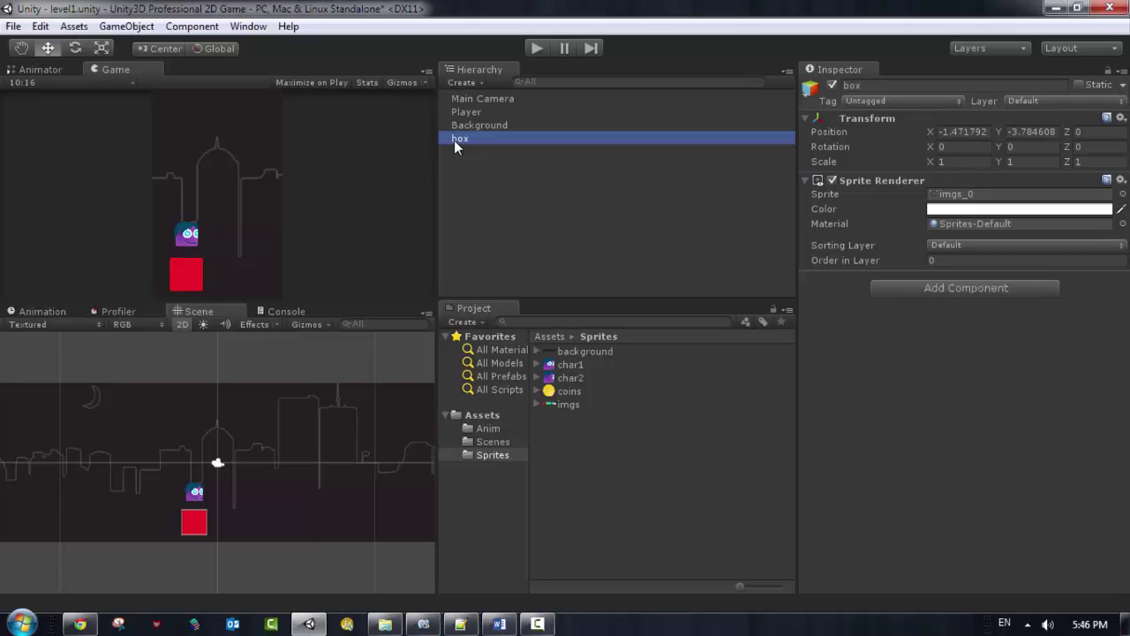
key(ctrl+d)
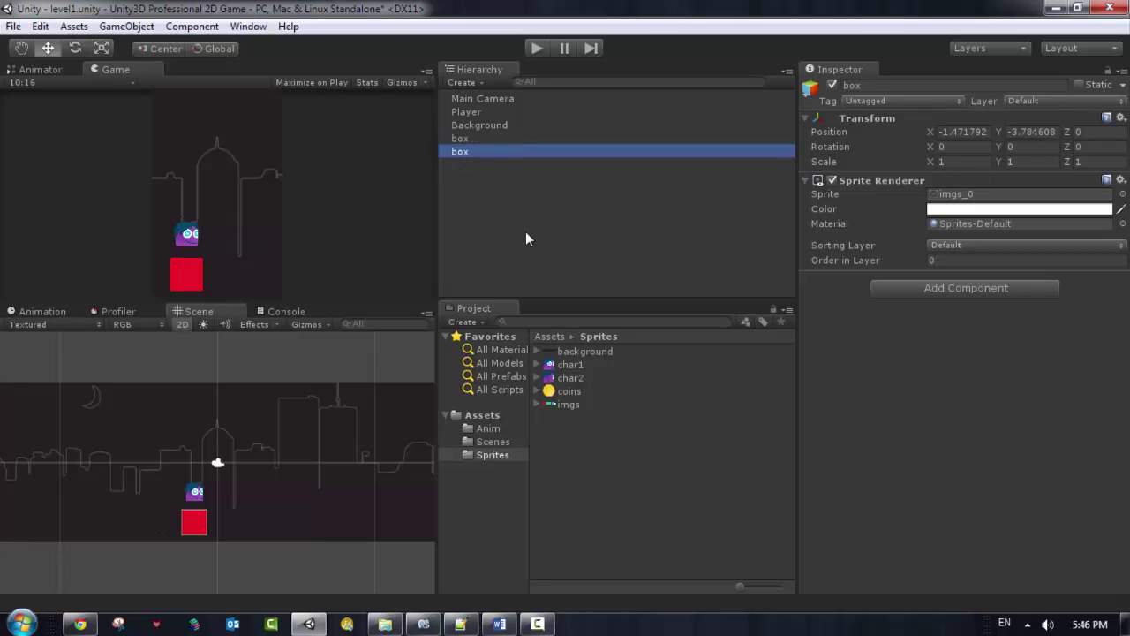
click(892, 86)
text(coin)
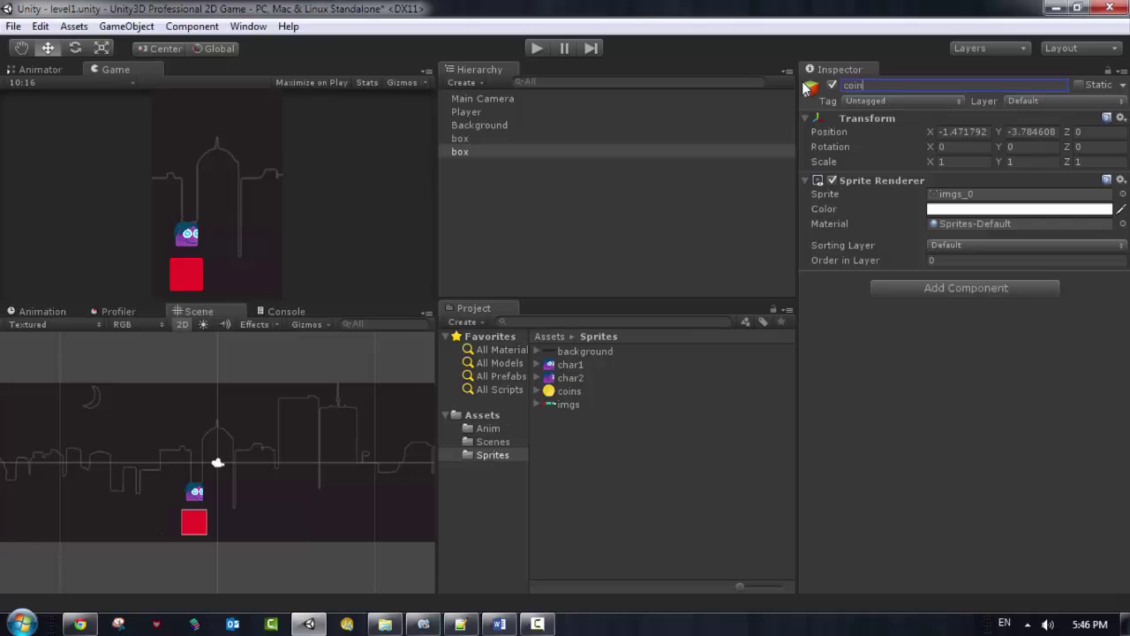
key(Return)
- Change the sprite of the coin object to the yellow coins image
click(484, 150)
click(1121, 194)
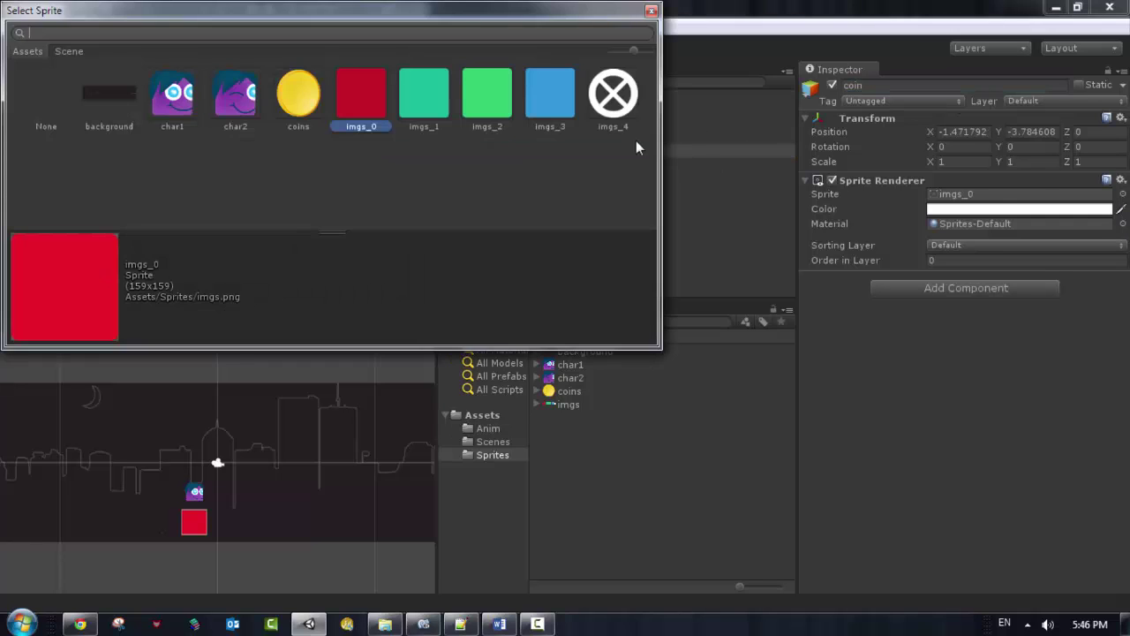
double_click(296, 92)
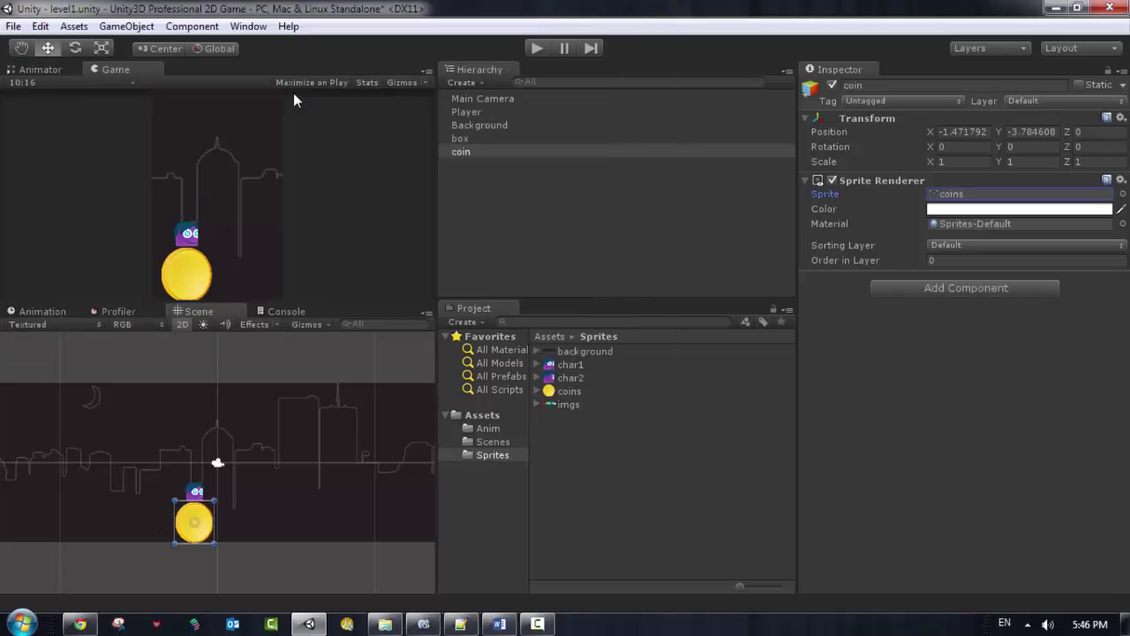
- Move coin up and to the right of Player at about X 1.10, Y -0.97, shrinking it to about 0.79 by 0.75 scale
click(463, 154)
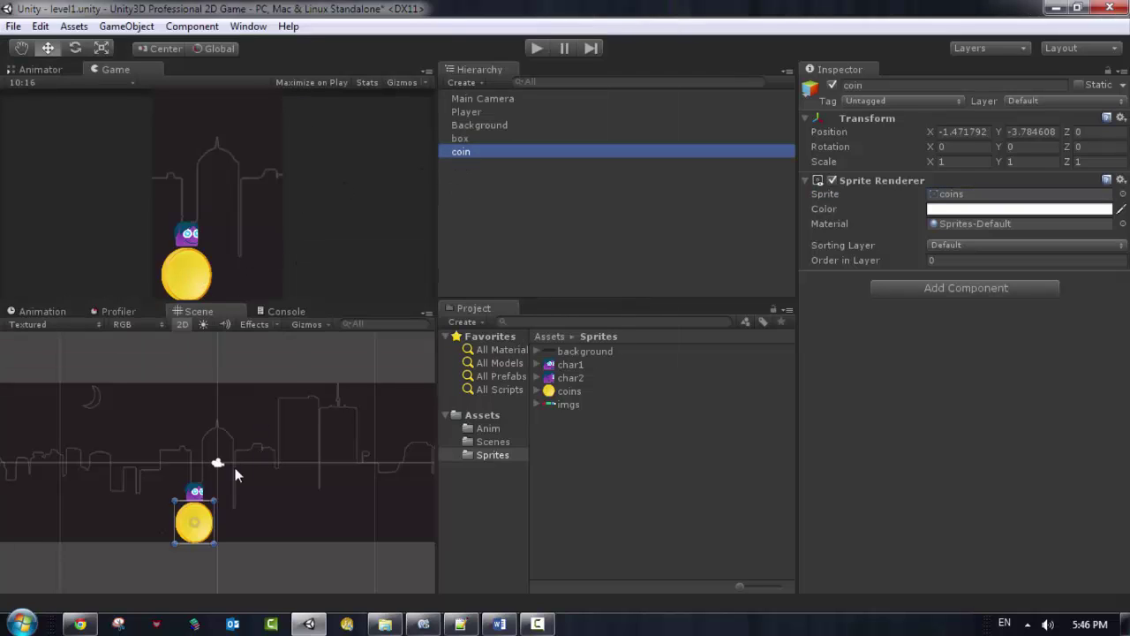
click(205, 517)
drag(205, 517, 248, 462)
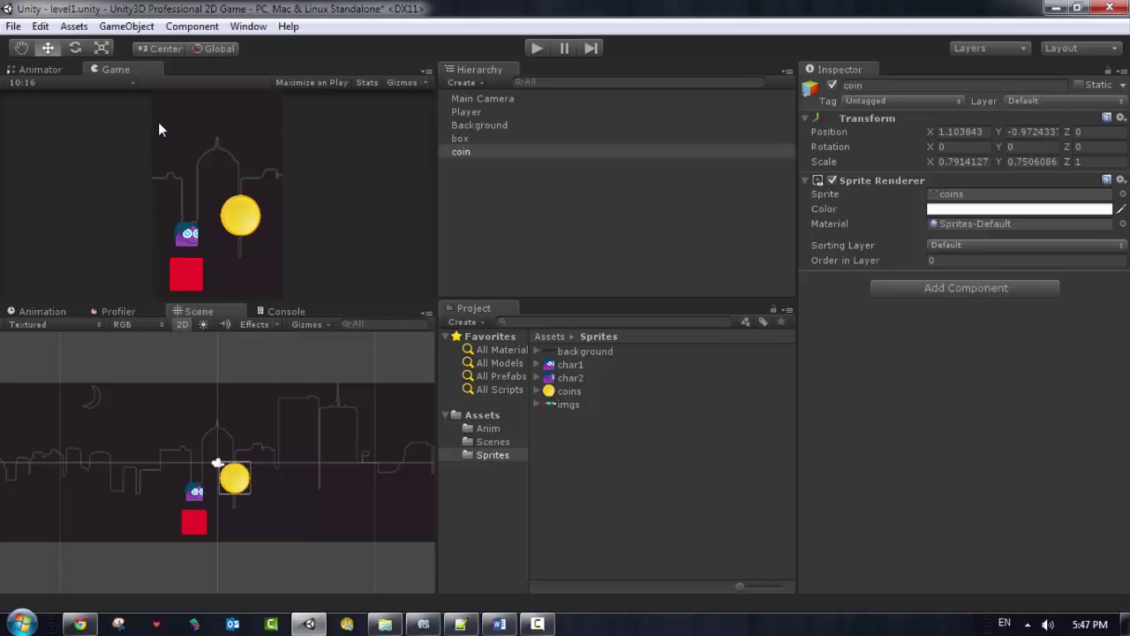
- Scale coin down to about 0.46 in X and 0.60 in Y, and deselect it
click(107, 49)
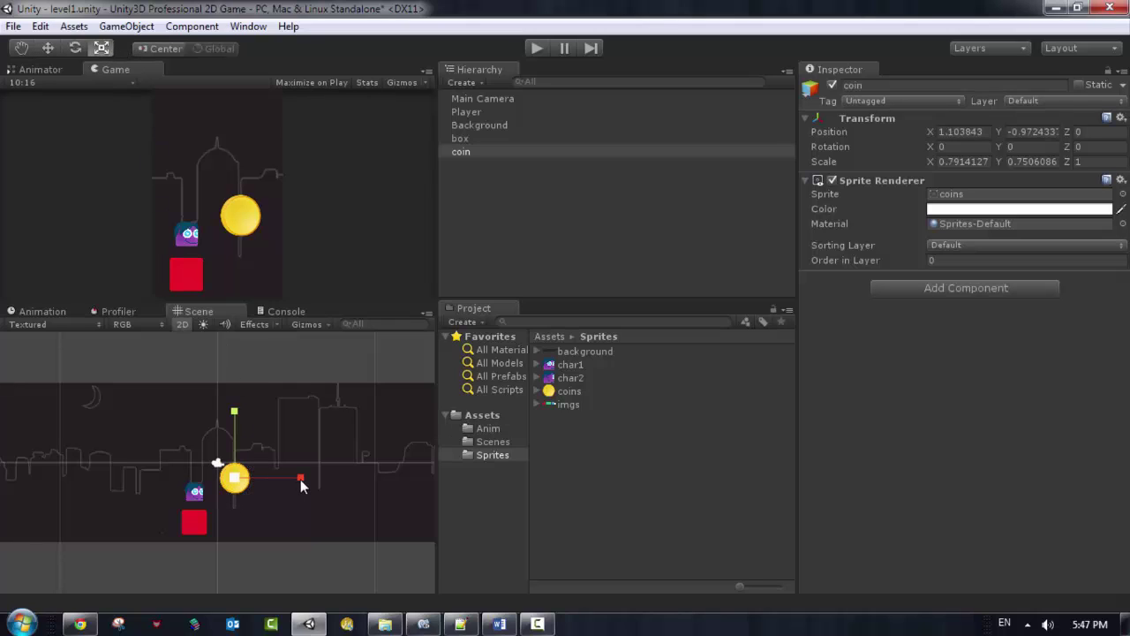
drag(301, 479, 273, 479)
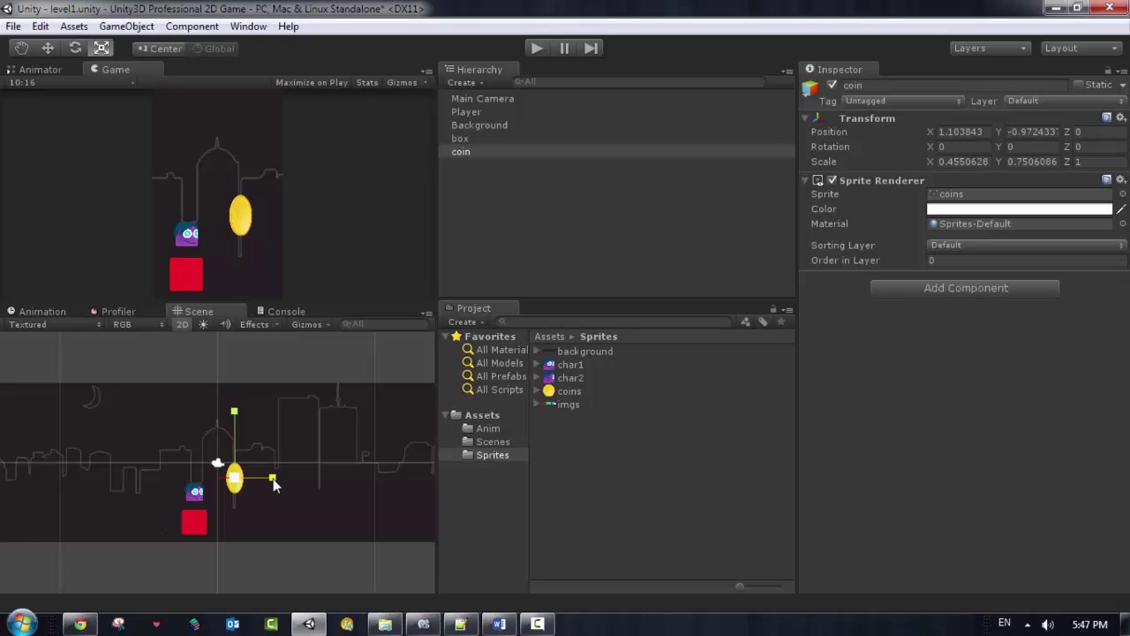
drag(233, 412, 236, 424)
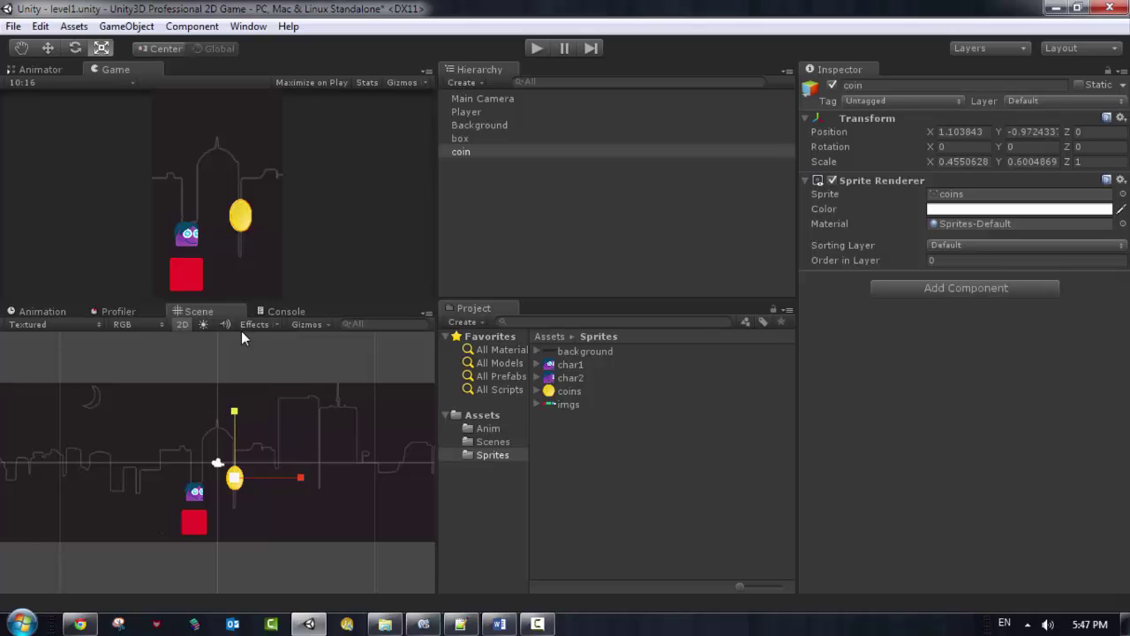
click(592, 246)
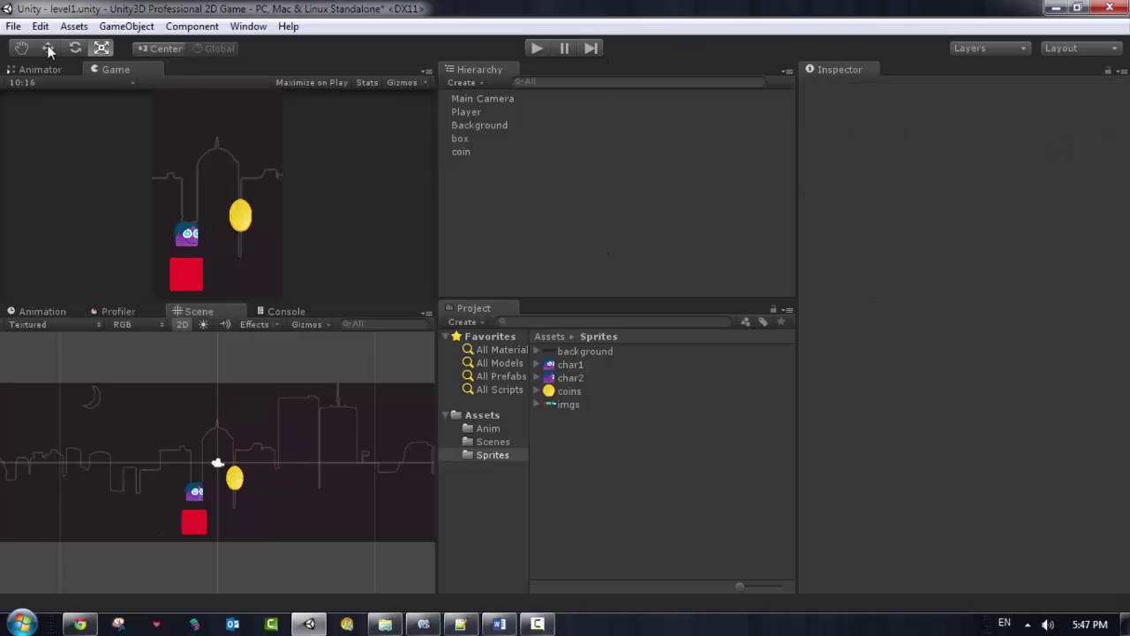
- Save the level1 scene and test-run the game, stopping it after a brief check
click(14, 26)
click(40, 90)
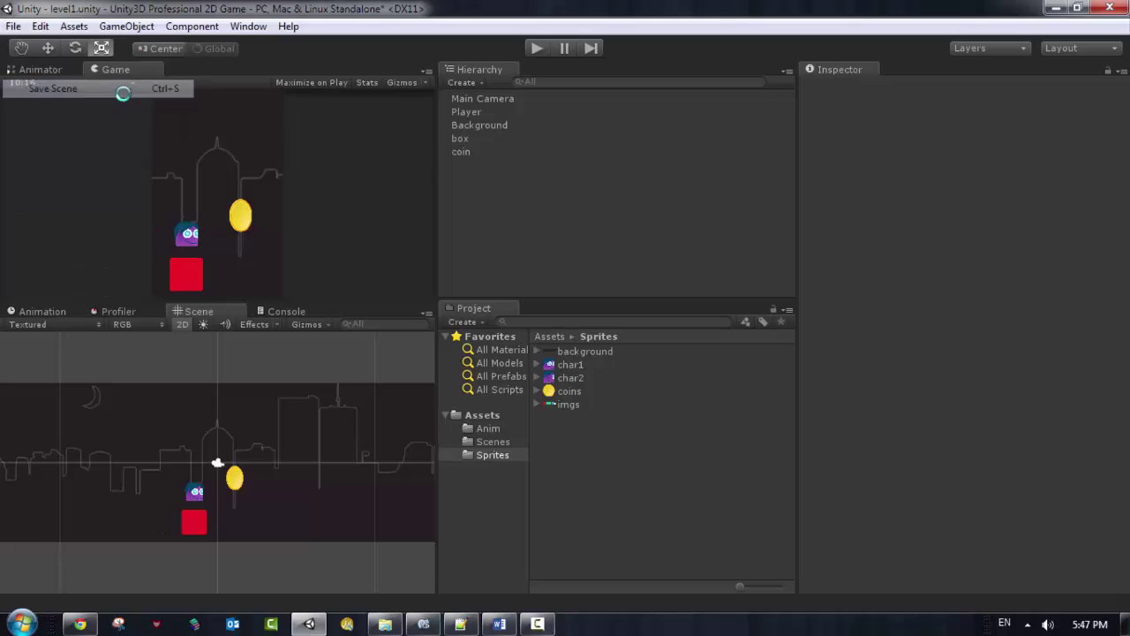
click(535, 48)
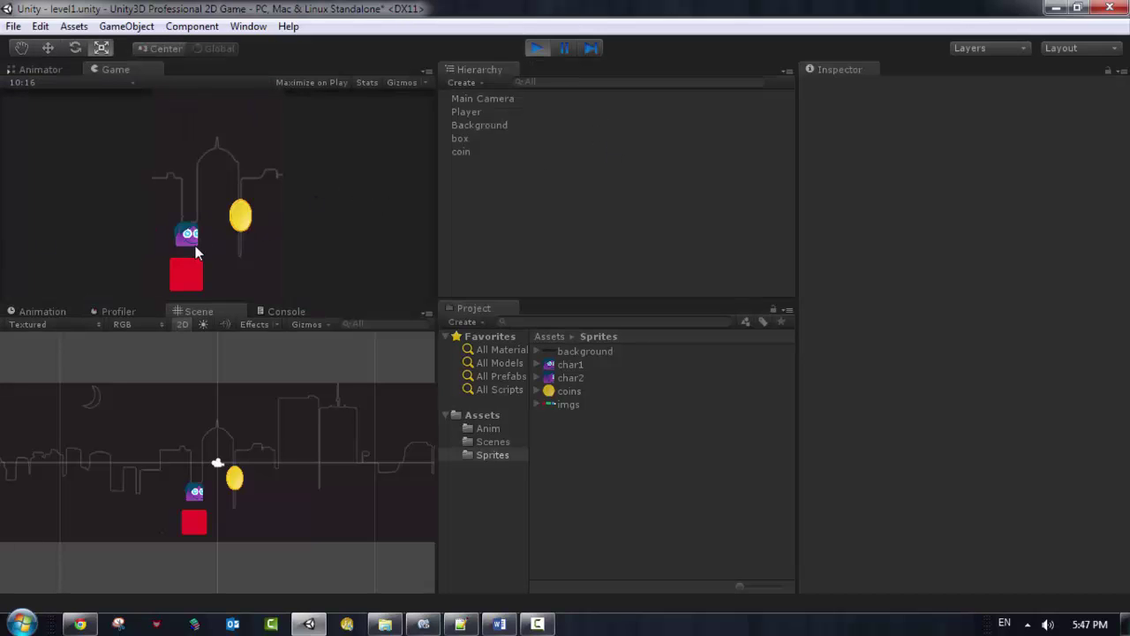
click(536, 48)
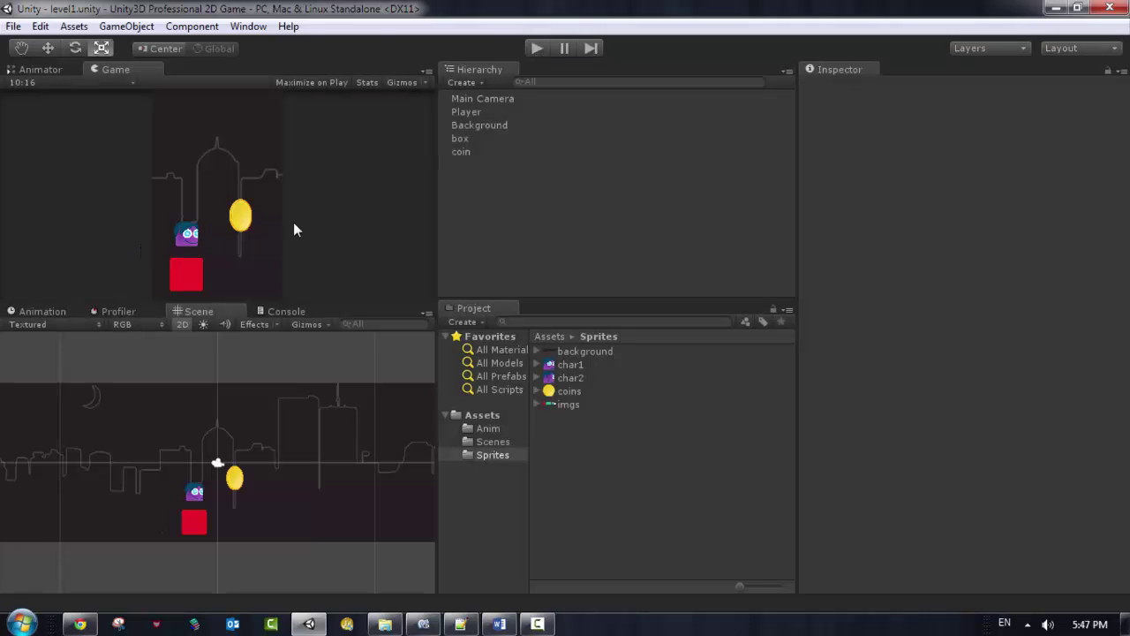